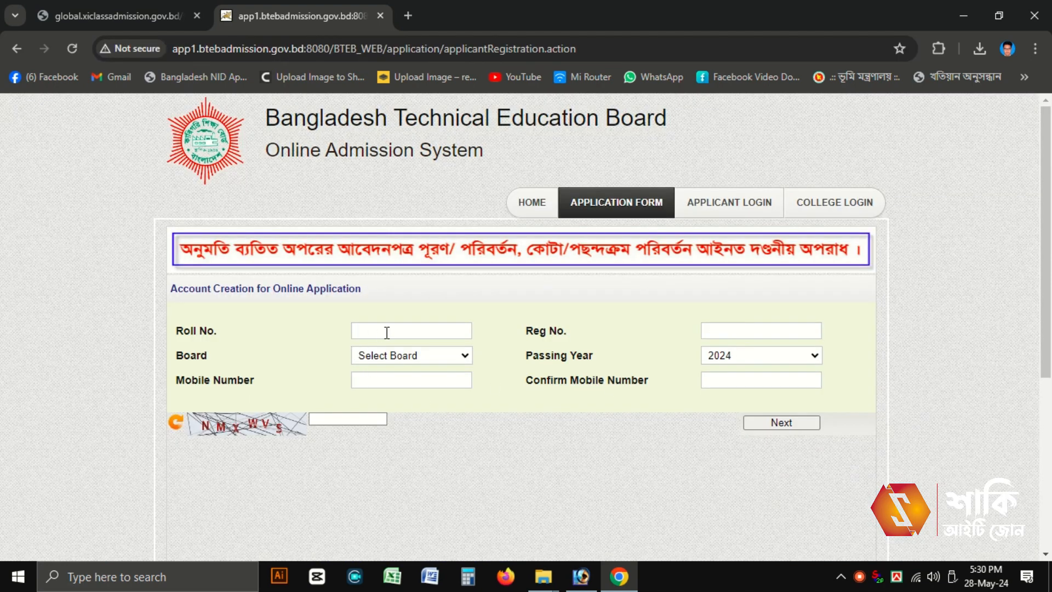
Step: Enter the applicant's roll number and registration number on the account-creation form
left_click(388, 331)
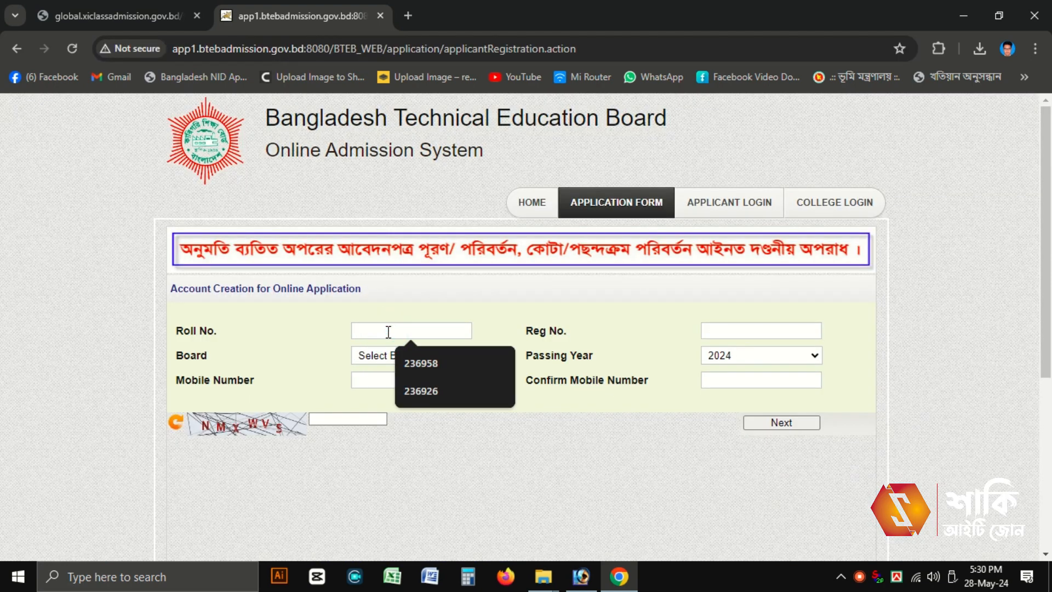
type("23")
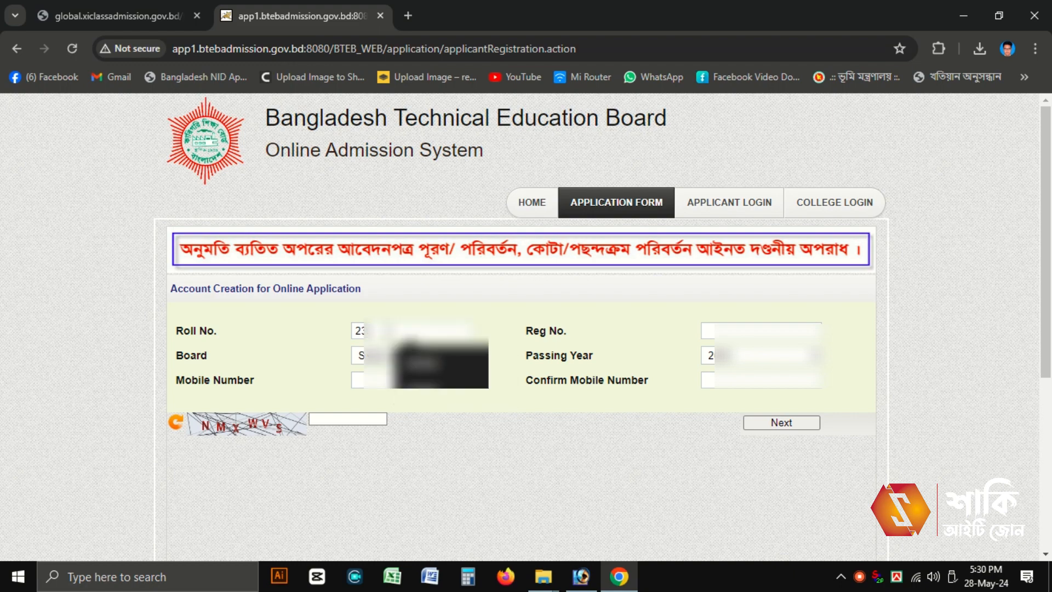
type("6???")
left_click(719, 329)
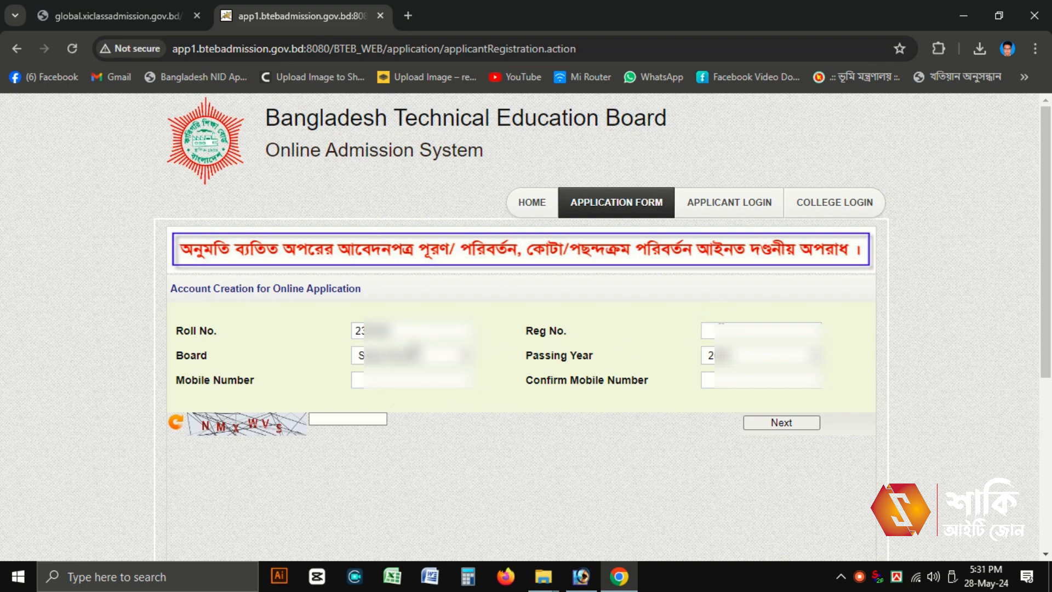
type("21???")
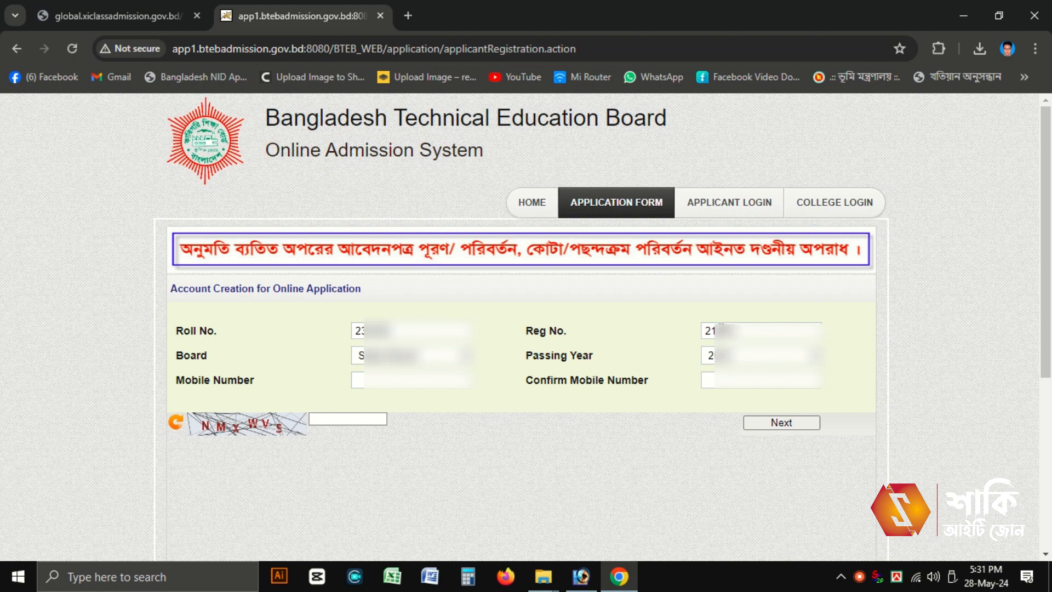
Step: Choose the applicant's education board, then enter and confirm the mobile number
left_click(416, 355)
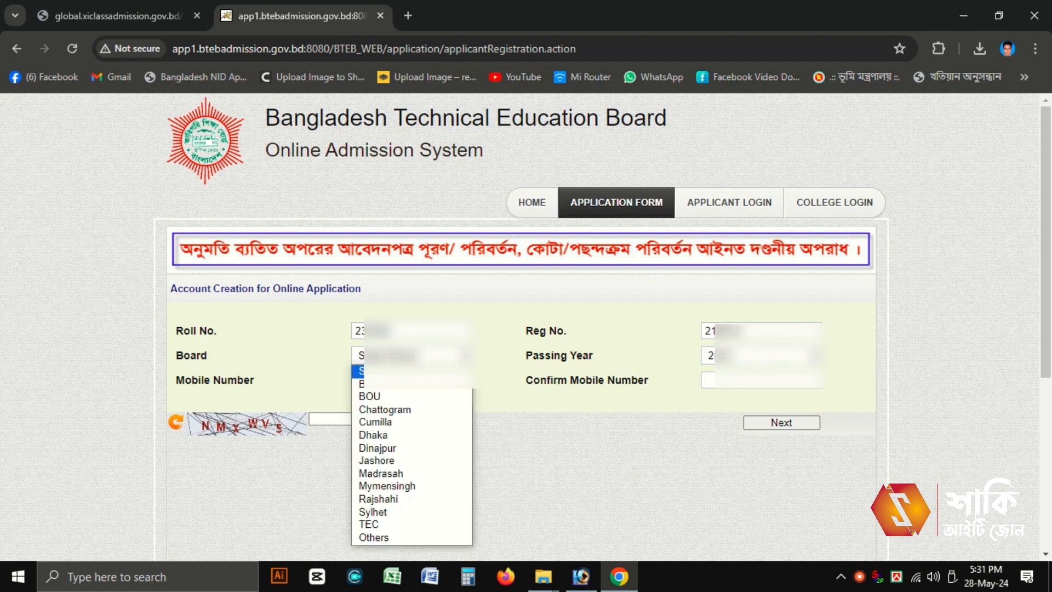
left_click(405, 436)
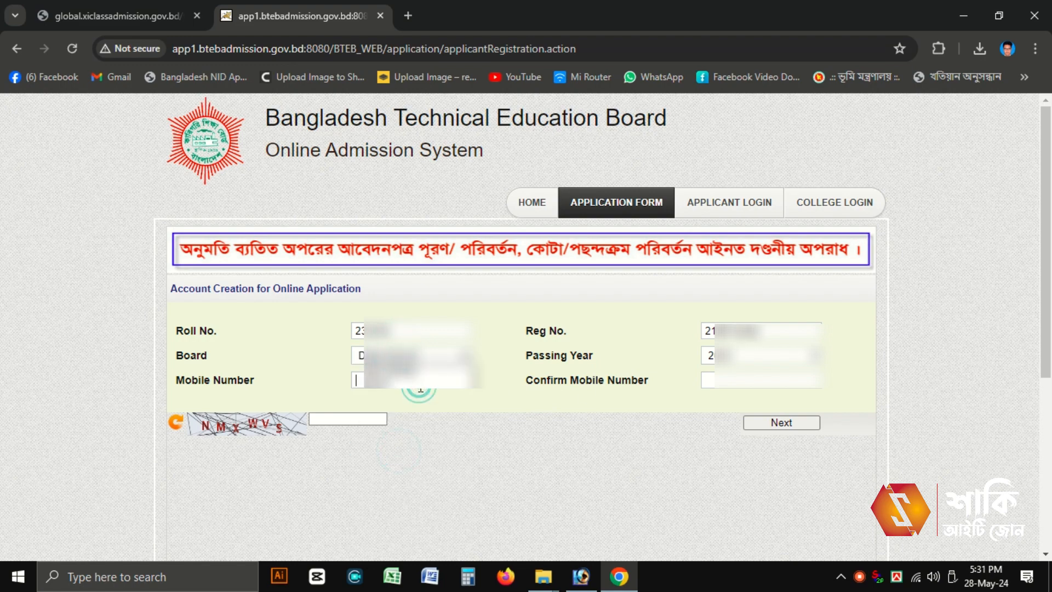
left_click(420, 383)
type("01")
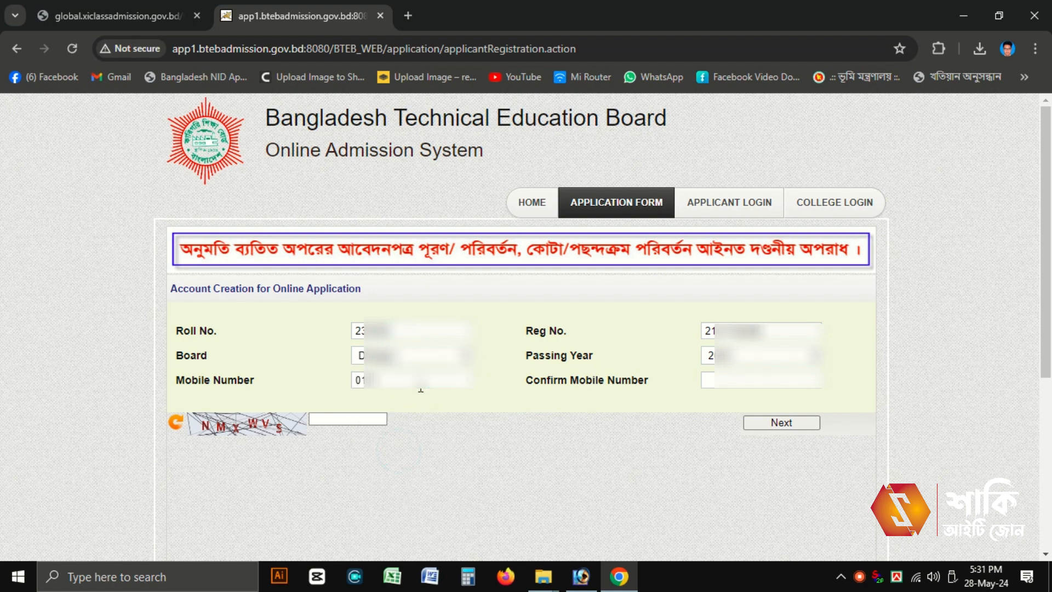
type("******")
left_click(709, 379)
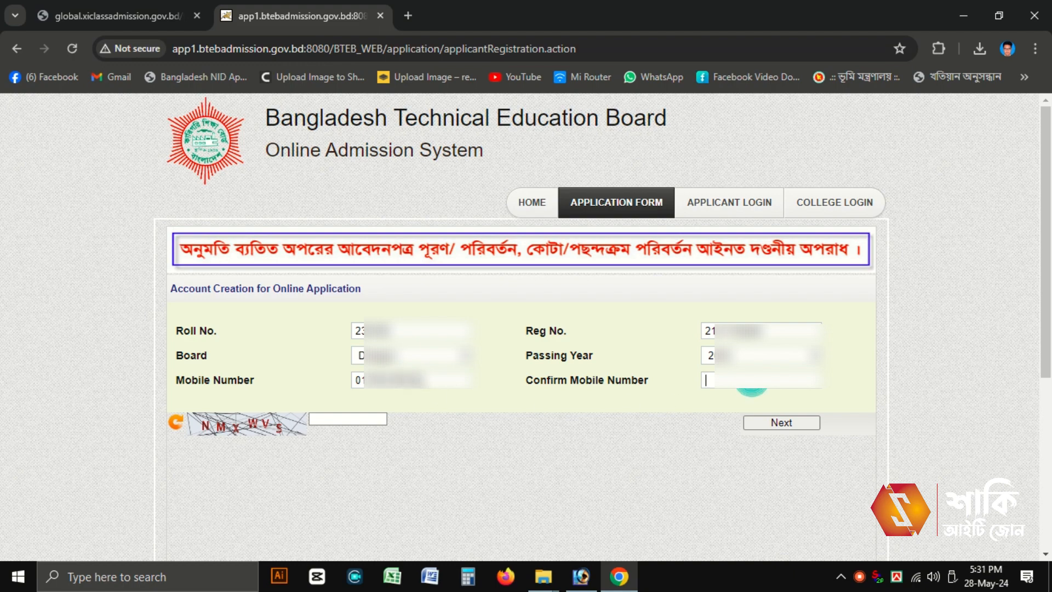
type("01")
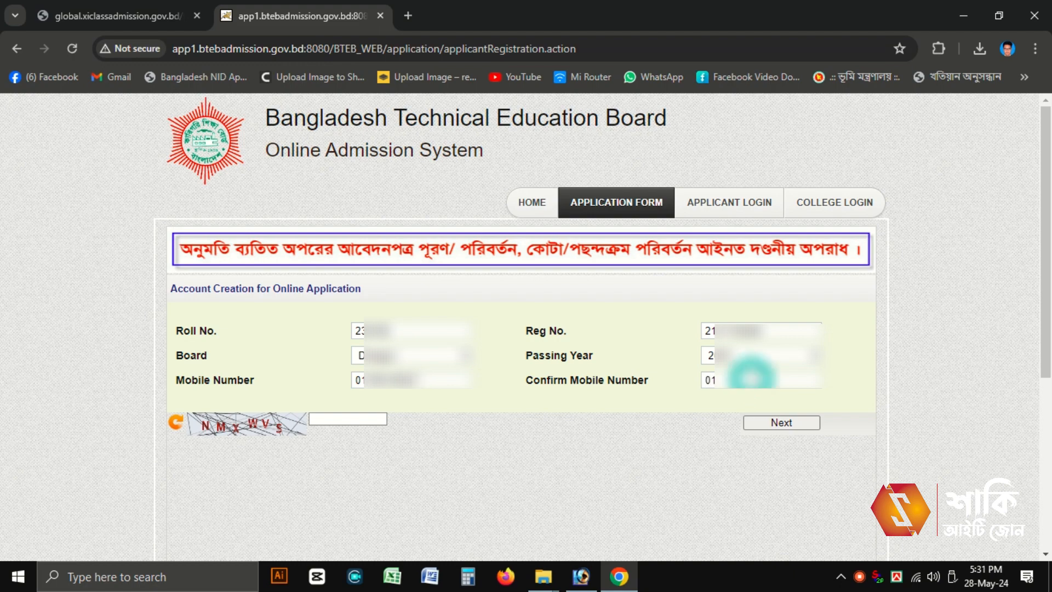
type("*")
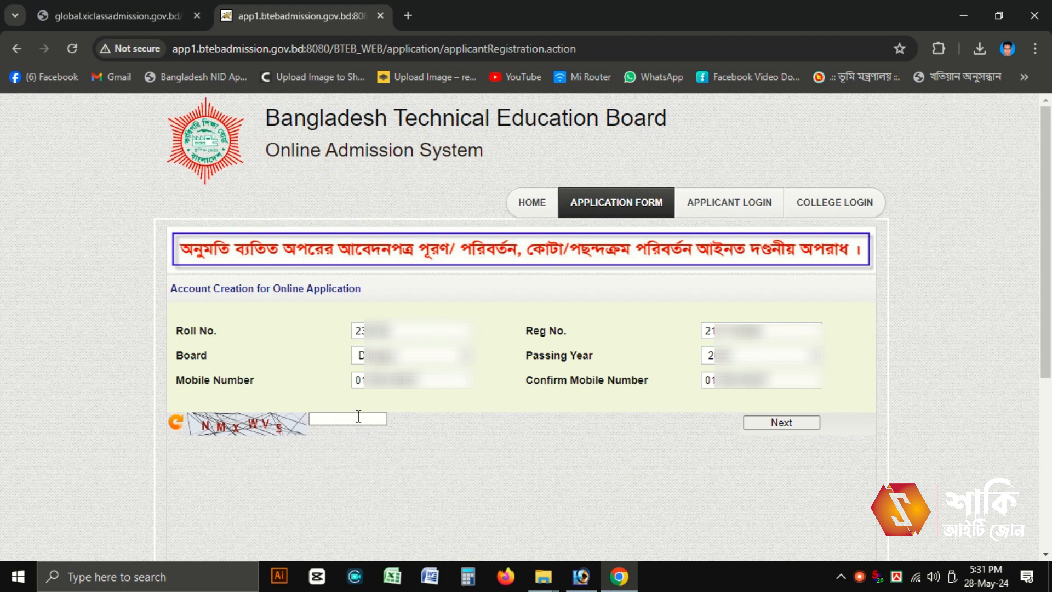
type("NMXWVS")
Step: Preview and save the account details, copy the issued security code, and continue to the account page
left_click(788, 419)
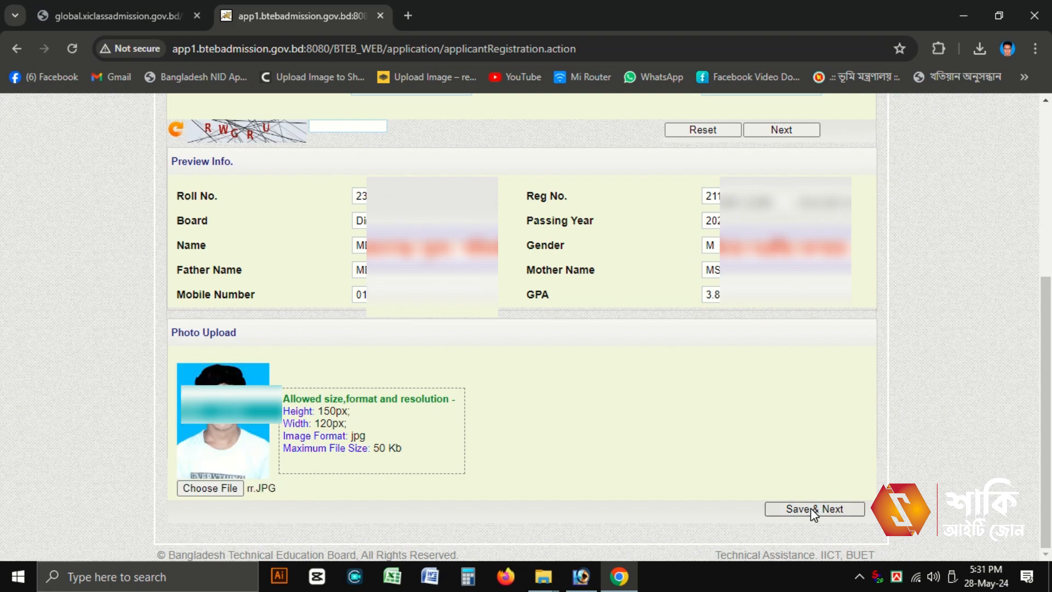
left_click(814, 509)
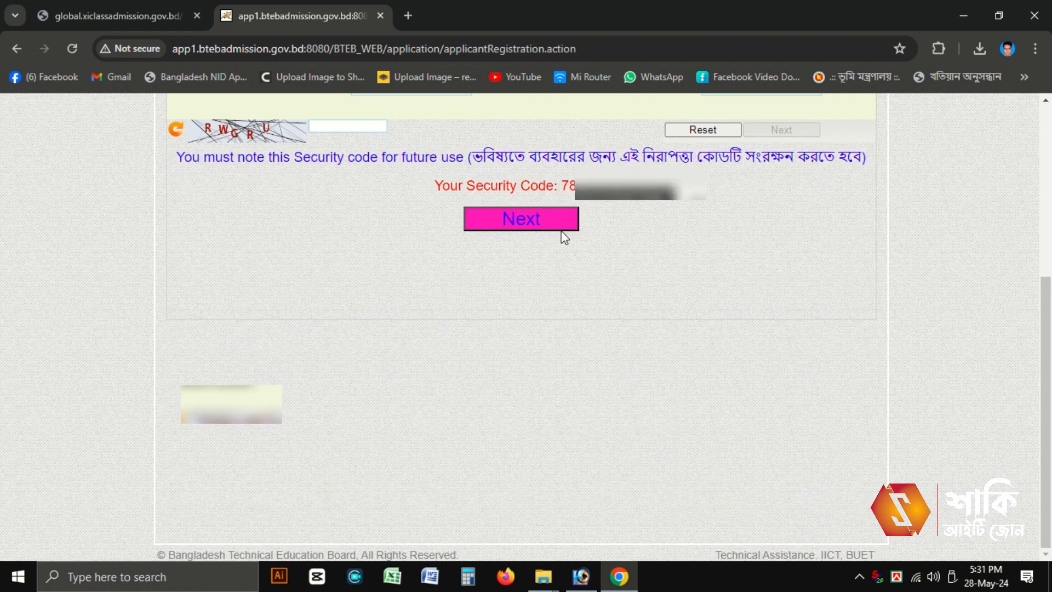
left_click_drag(564, 186, 606, 202)
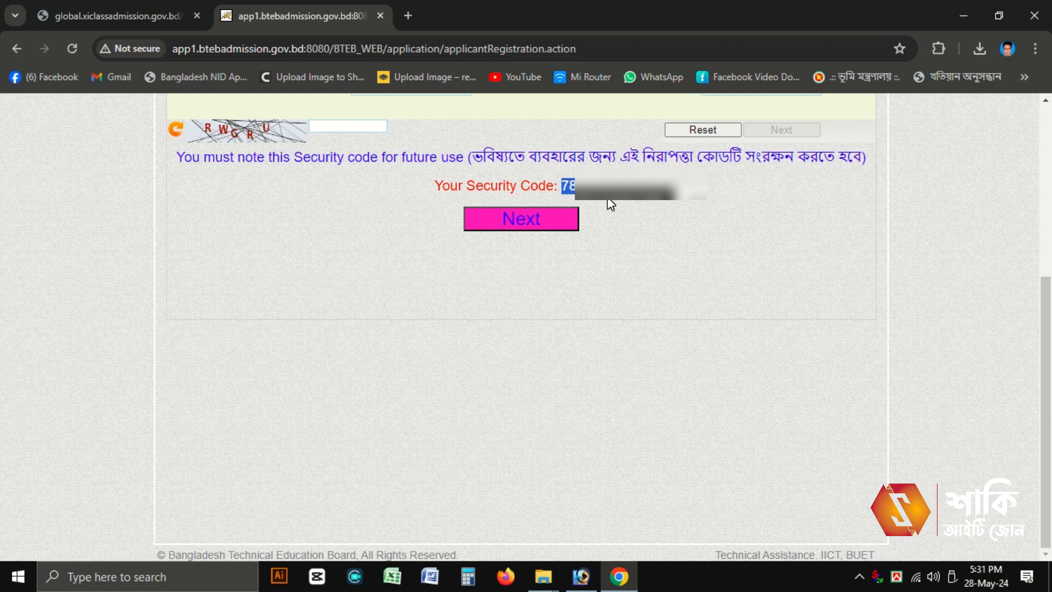
left_click(550, 221)
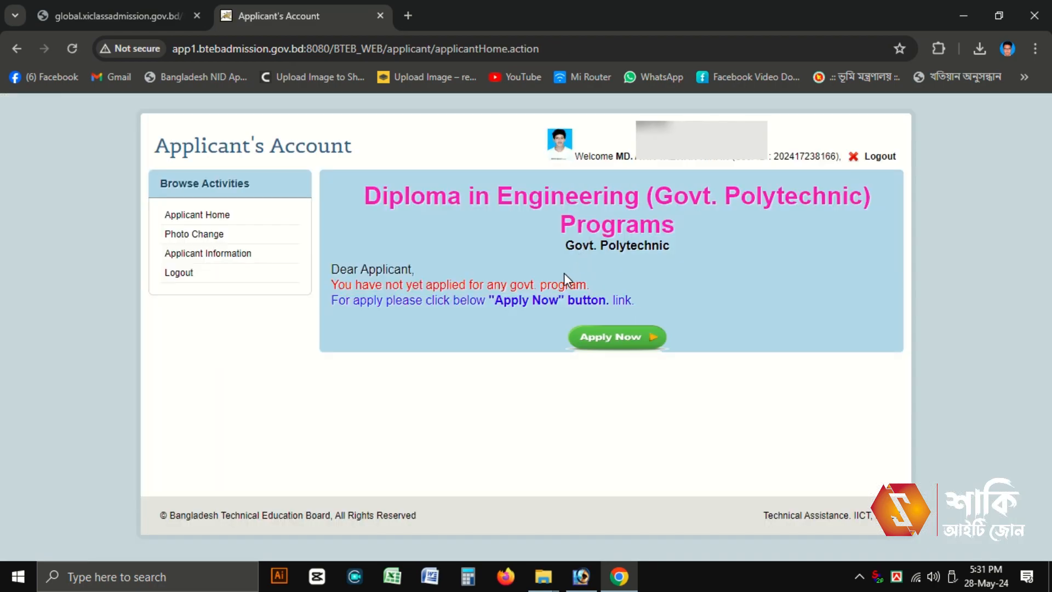
Step: Start a new application for Diploma in Engineering (Govt. Polytechnic)
left_click(627, 341)
left_click(475, 220)
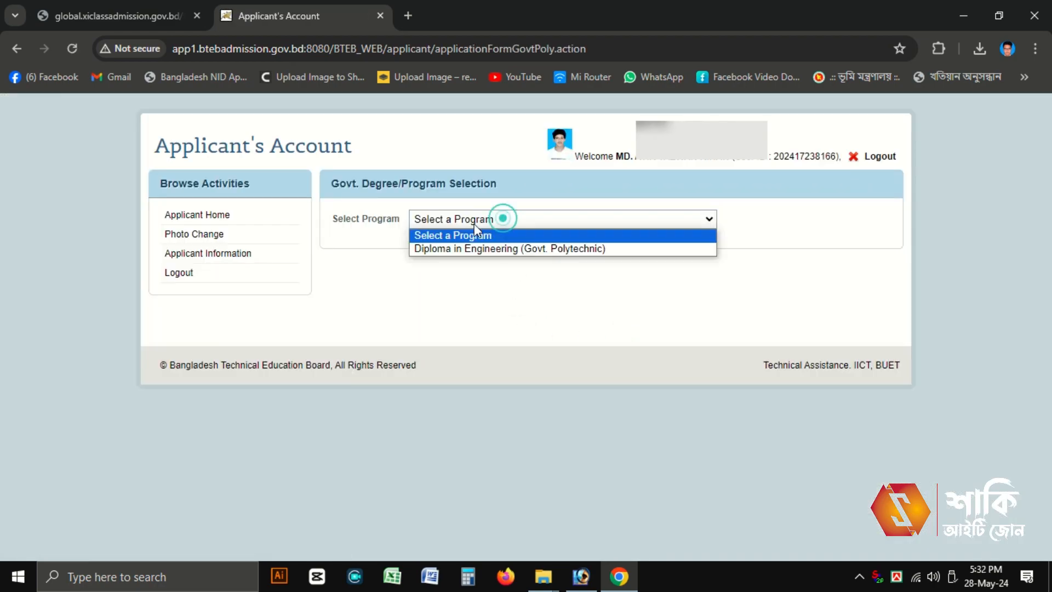
left_click(486, 249)
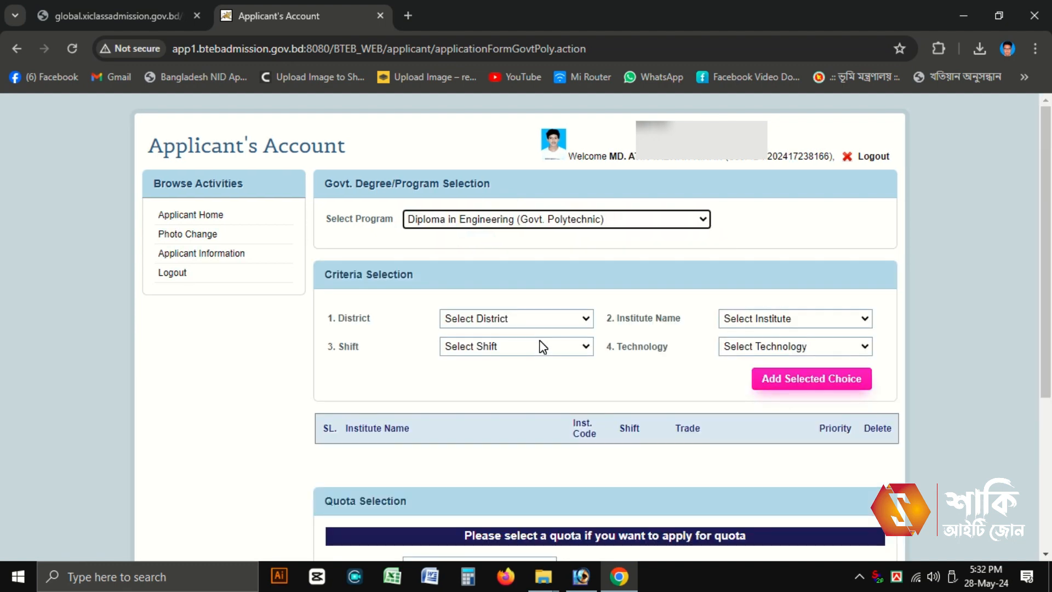
Step: Select KURIGRAM, Kurigram Polytechnic Institute, Morning shift and Architecture Technology
left_click(511, 320)
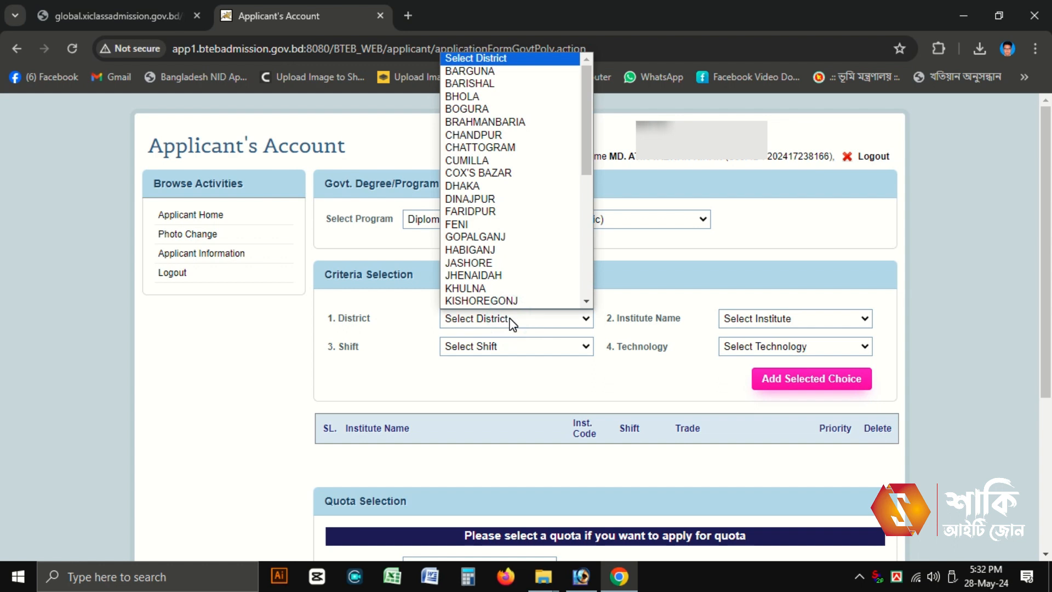
key("k")
key("Down")
key("Down")
key("Down")
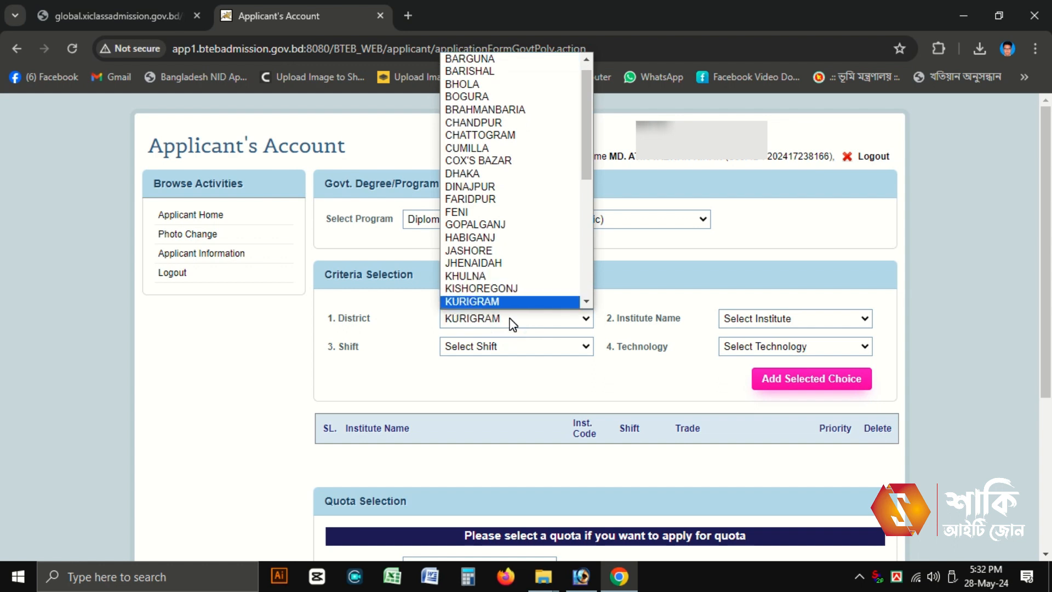
key("Up")
key("Return")
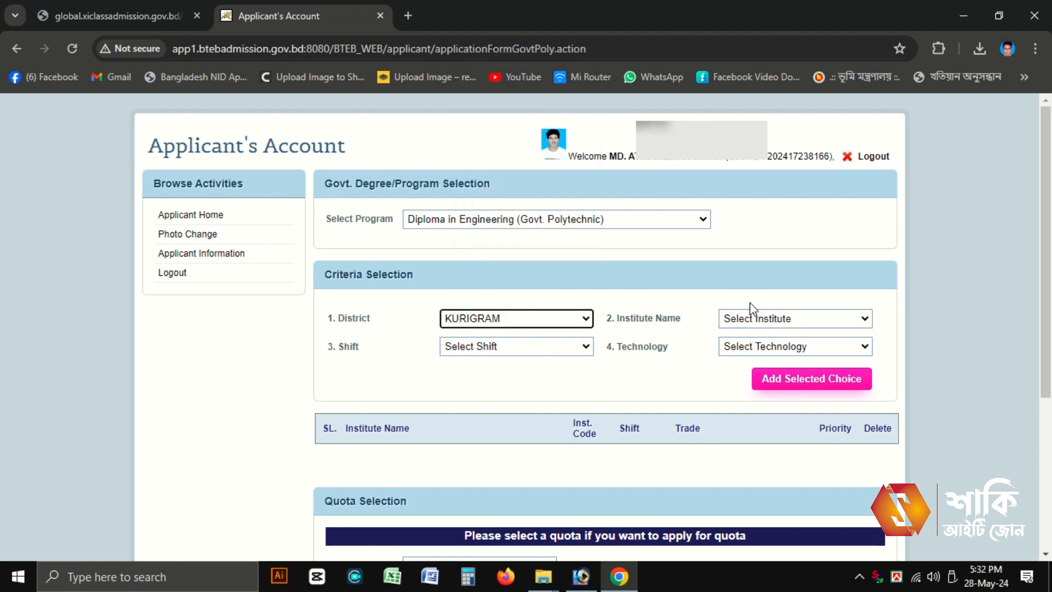
left_click(768, 318)
left_click(769, 348)
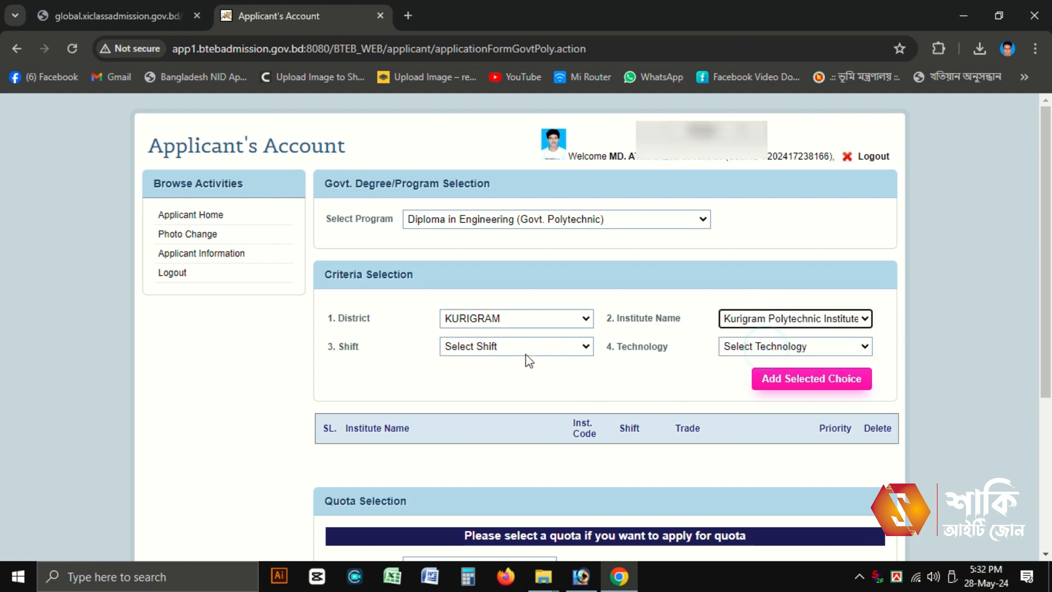
left_click(517, 346)
left_click(503, 377)
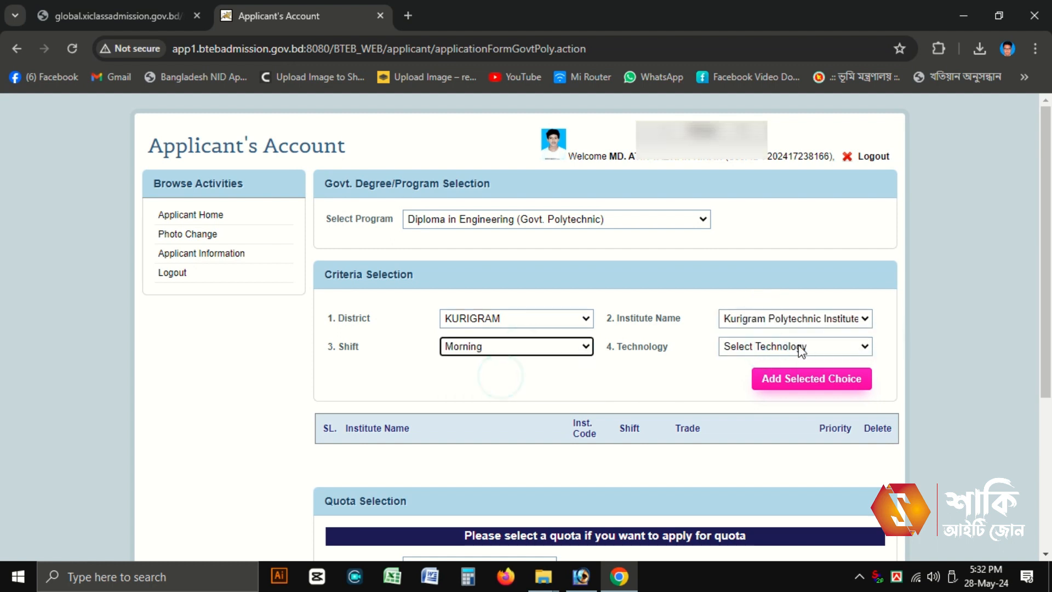
left_click(798, 346)
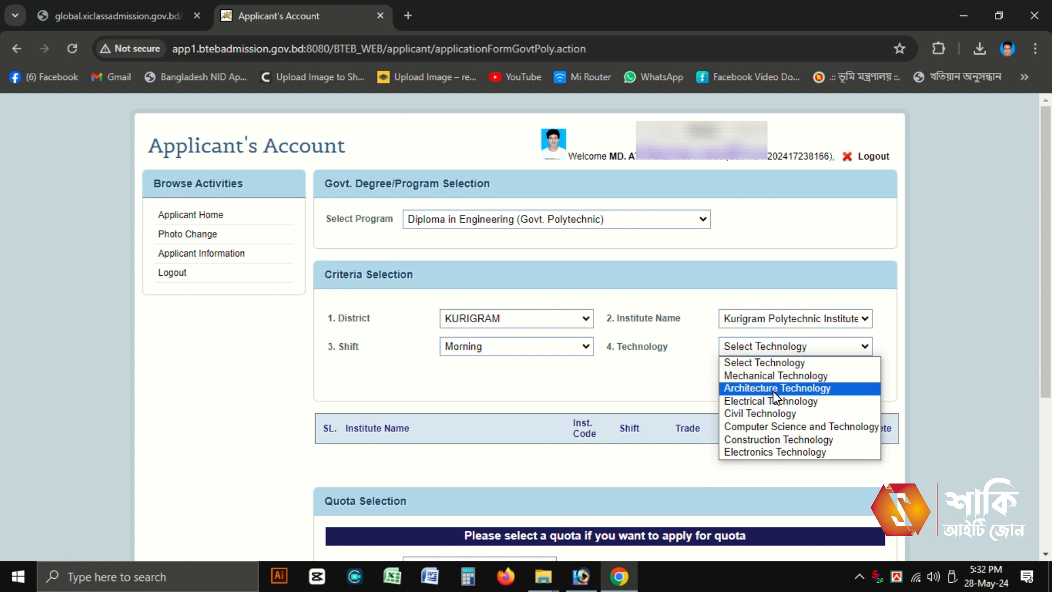
left_click(775, 388)
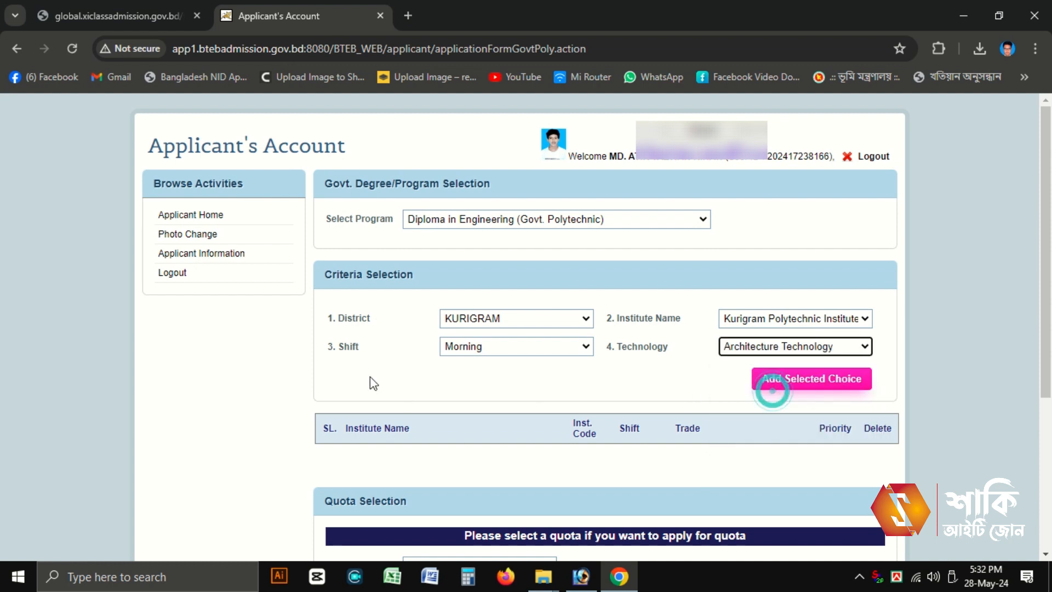
Step: Add Kurigram Architecture Technology for Morning and Day shifts as choices 1 and 2
left_click(790, 384)
left_click(468, 353)
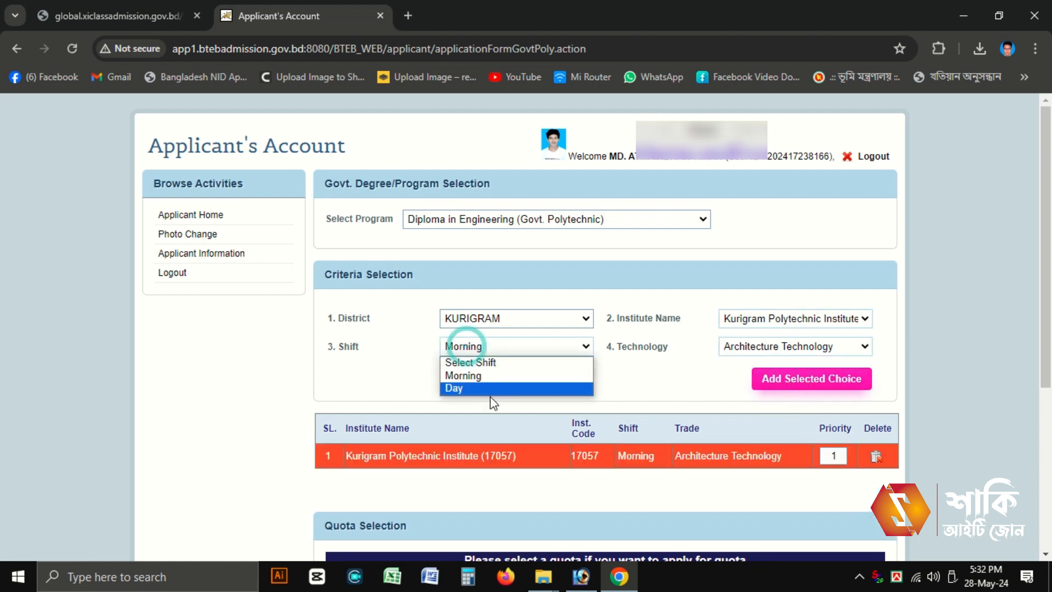
left_click(488, 387)
left_click(767, 346)
left_click(770, 388)
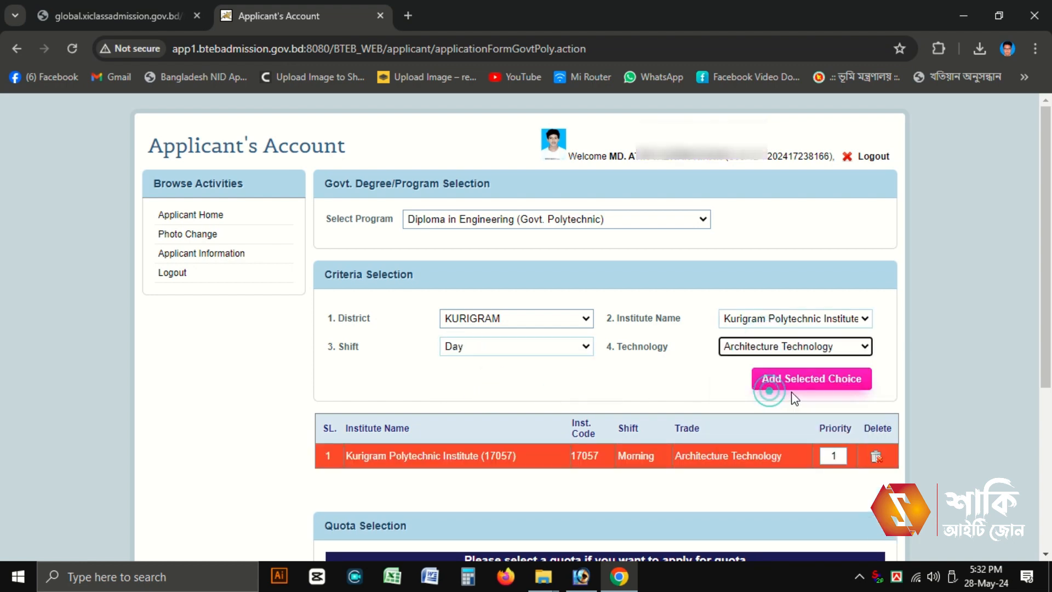
left_click(816, 379)
scroll(822, 389, "down", 3)
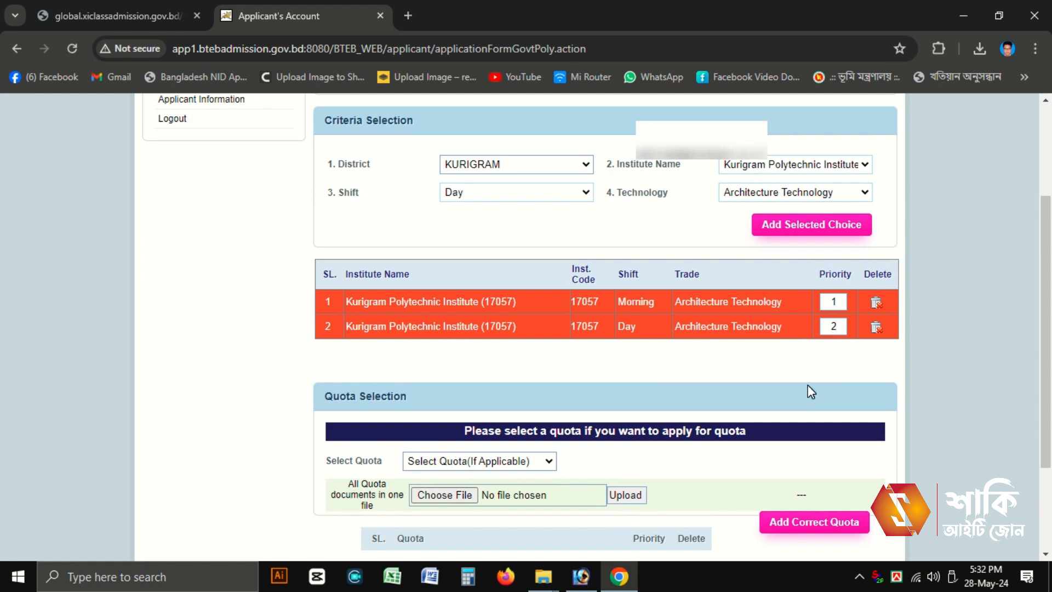
scroll(808, 389, "up", 3)
Step: Add RANGPUR, Rangpur Polytechnic Institute, Morning shift, Civil Technology as choice 3
left_click(505, 322)
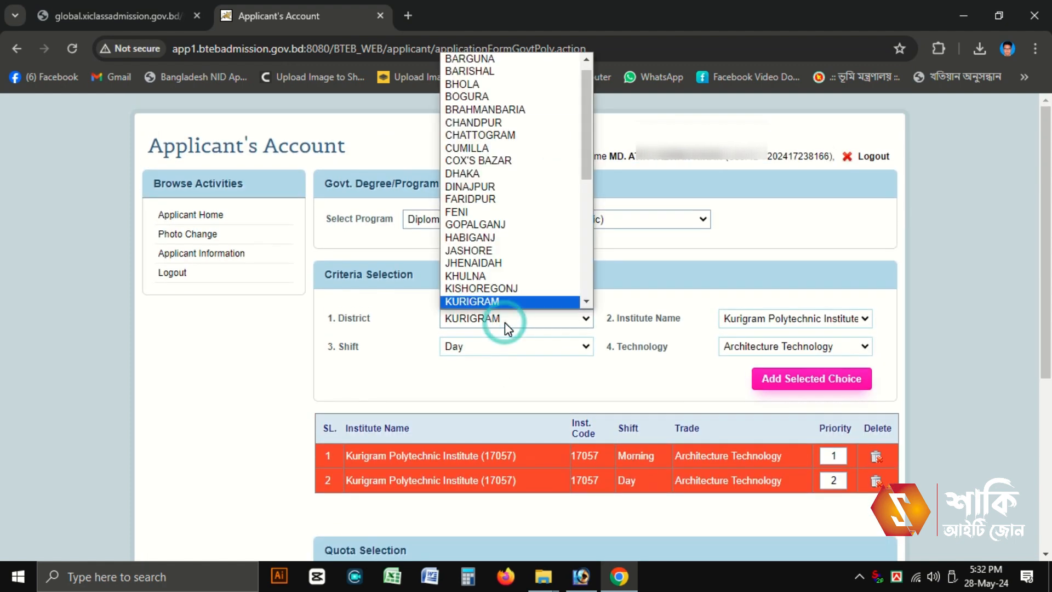
key("r")
key("r")
key("r")
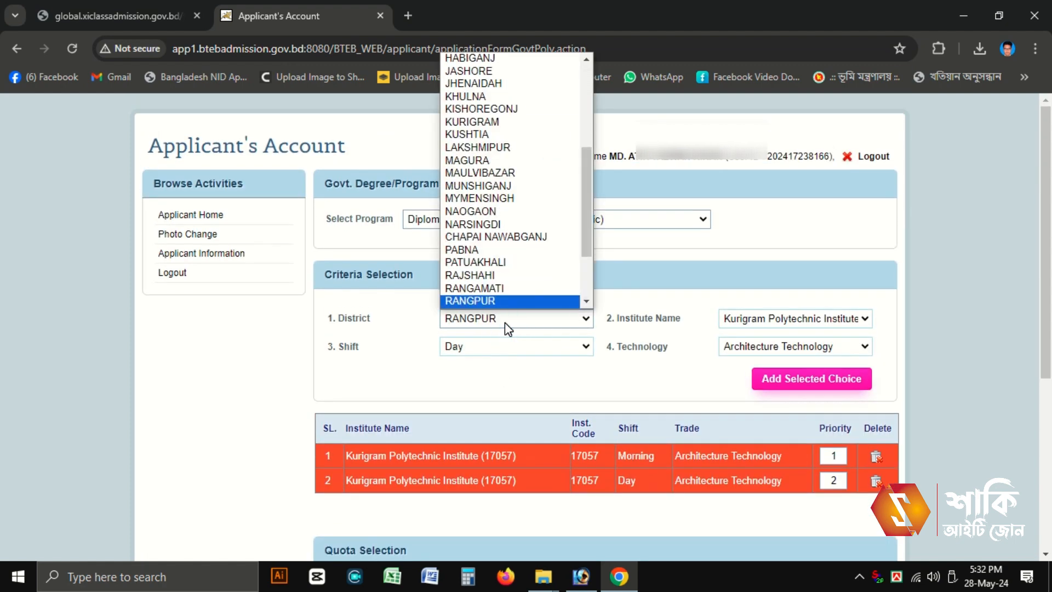
key("Return")
left_click(788, 302)
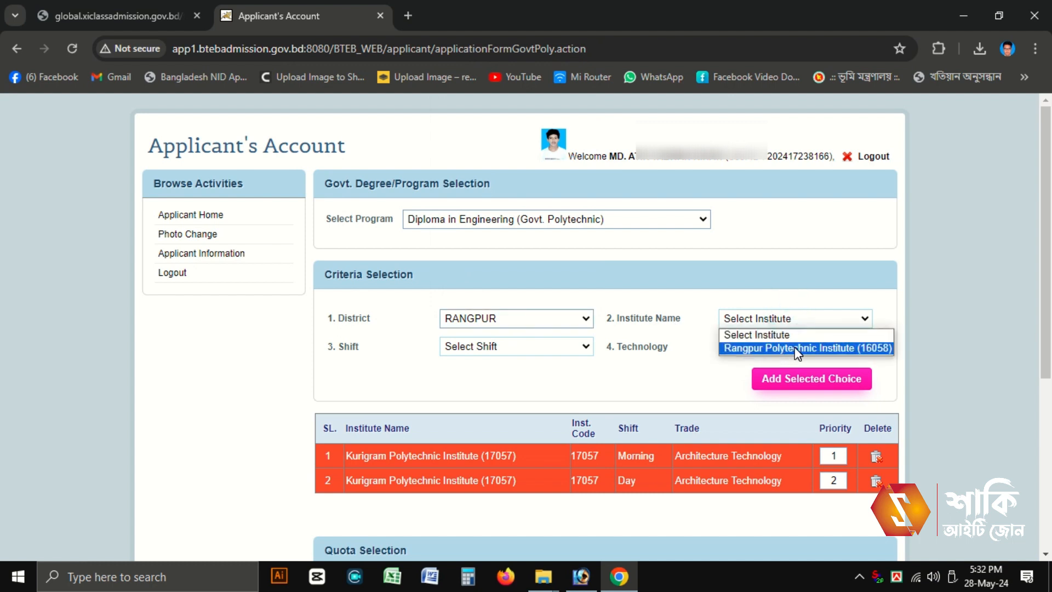
left_click(796, 349)
left_click(521, 346)
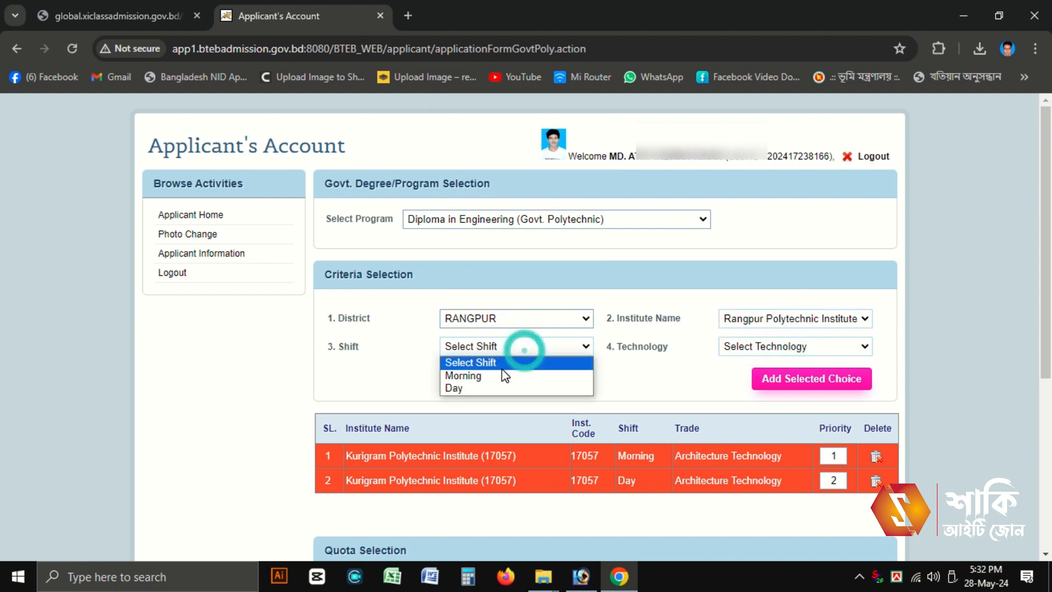
left_click(495, 376)
left_click(750, 346)
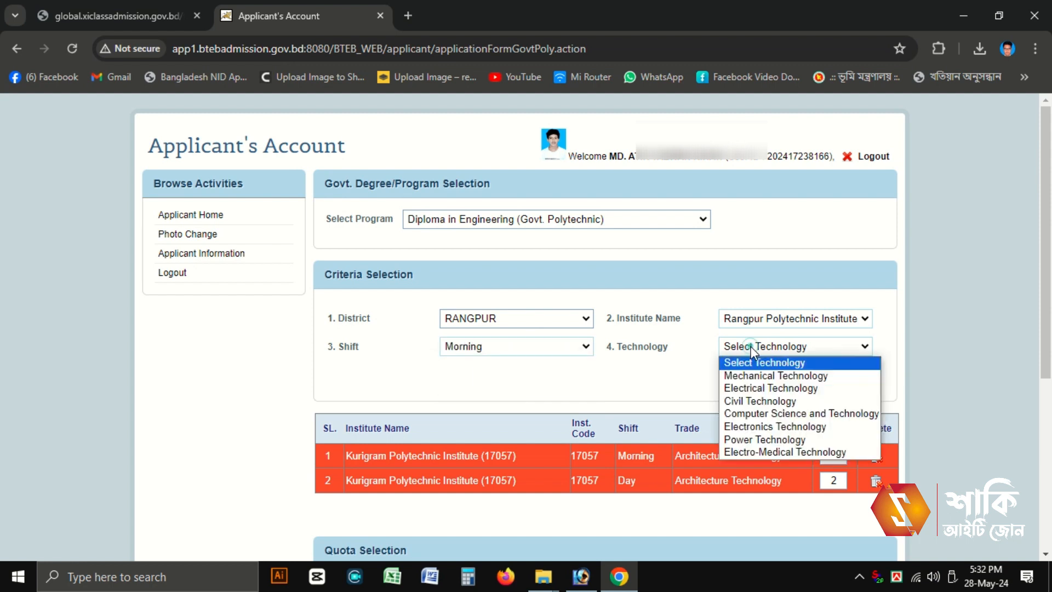
left_click(777, 404)
left_click(789, 378)
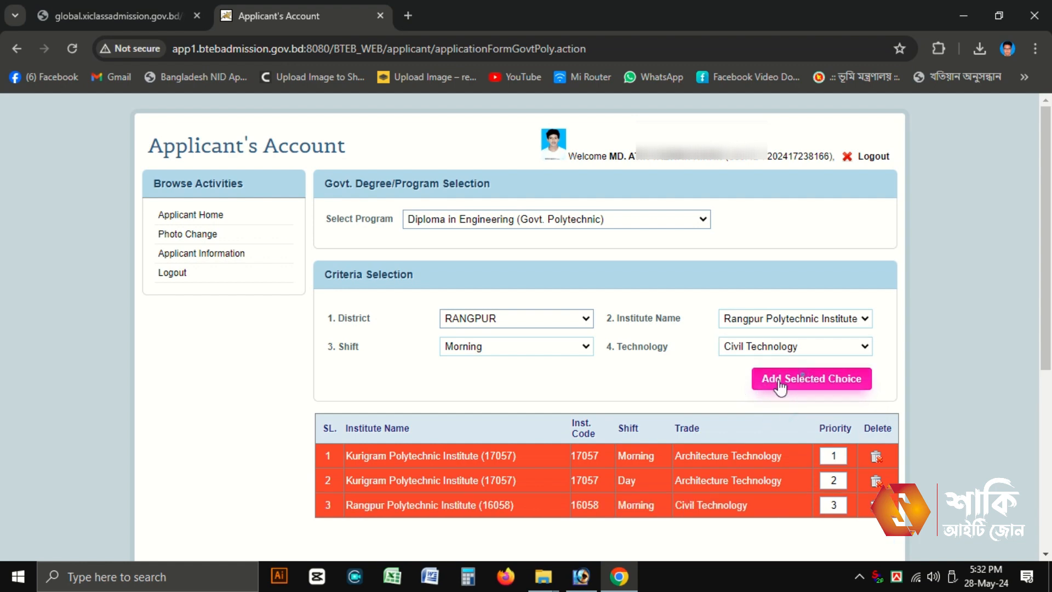
Step: Add Rangpur Polytechnic Institute Civil Technology, Day shift, as choice 4
left_click(520, 349)
left_click(473, 388)
left_click(843, 348)
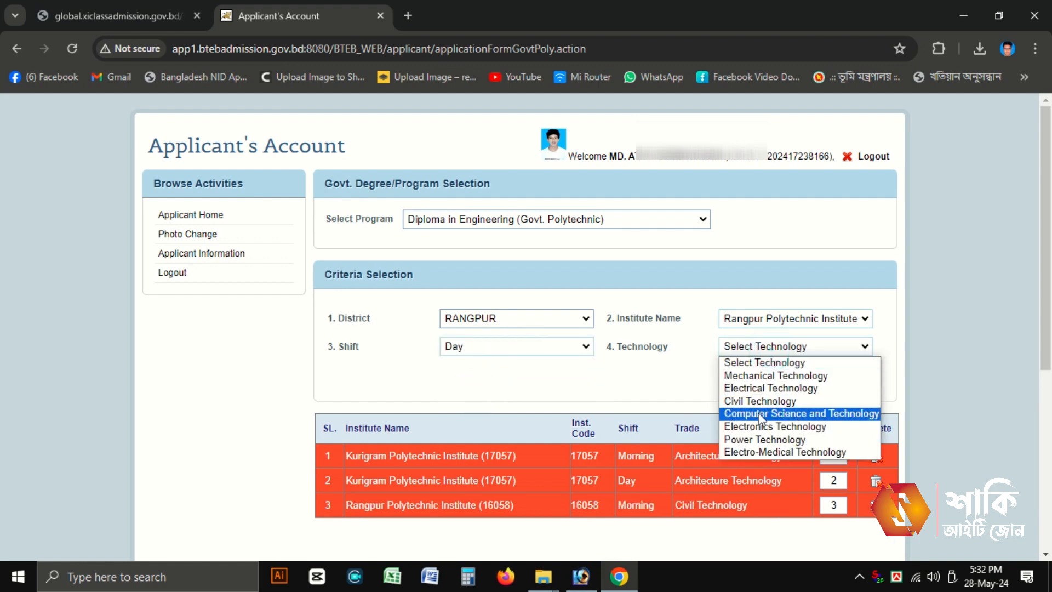
left_click(774, 400)
left_click(773, 383)
scroll(603, 298, "down", 3)
scroll(513, 440, "up", 3)
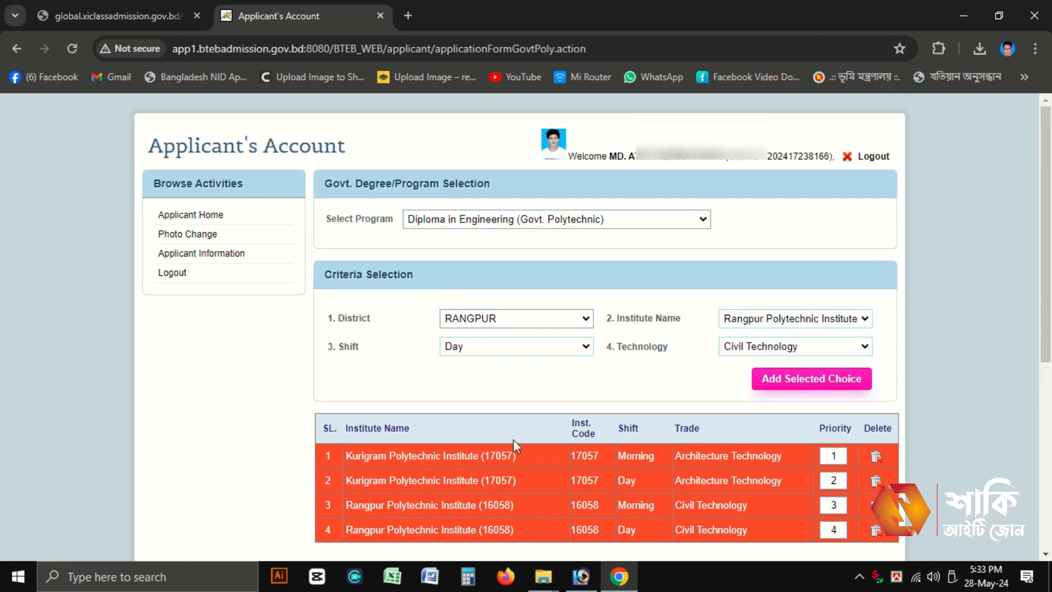
Step: Browse the district list through KISHOREGONJ, LAKSHMIPUR and GOPALGANJ, landing on JASHORE
left_click(528, 322)
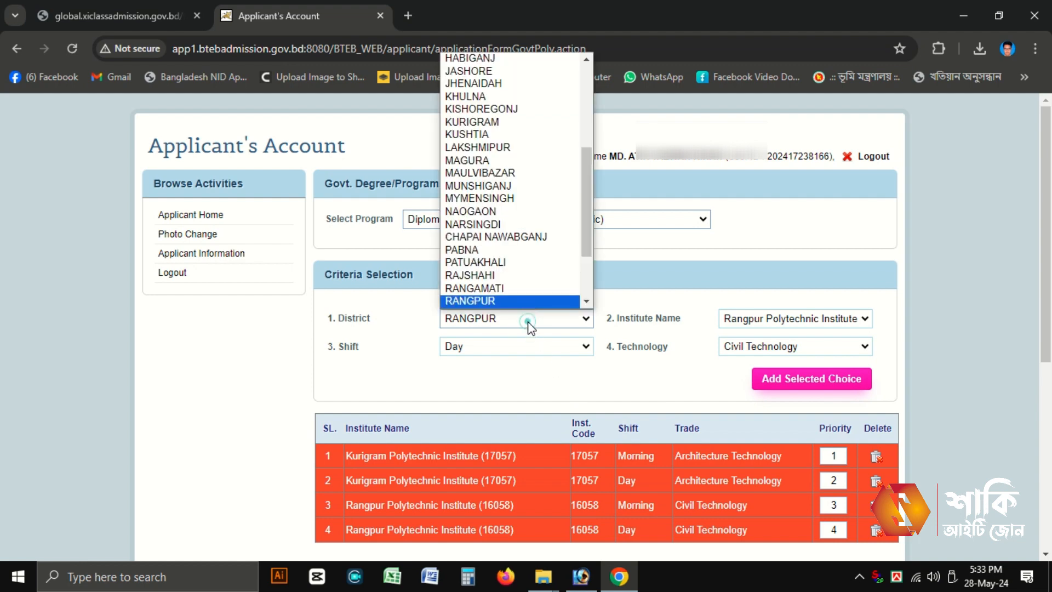
key("k")
key("i")
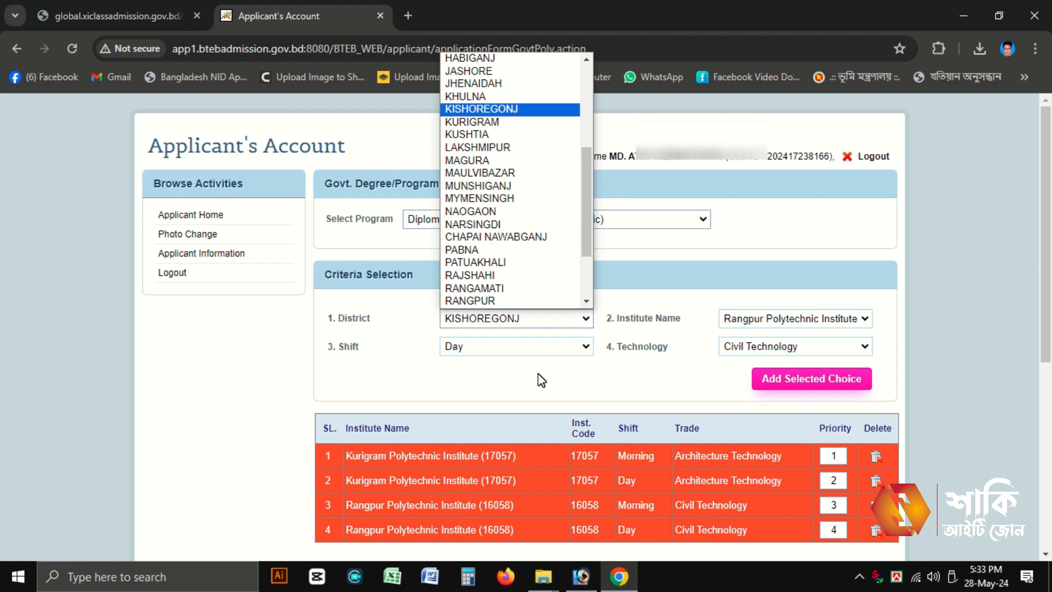
key("l")
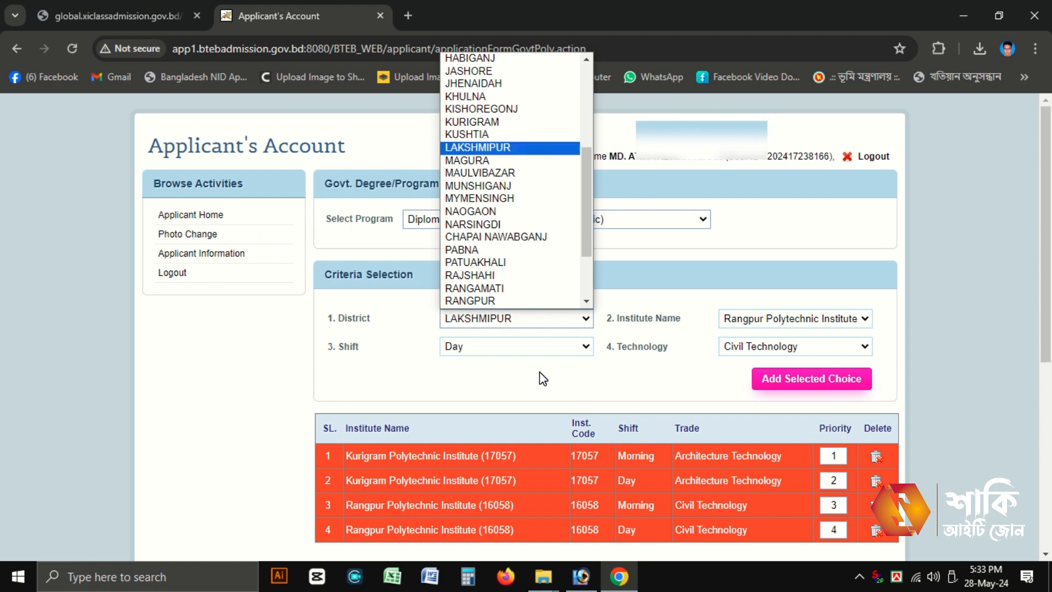
key("g")
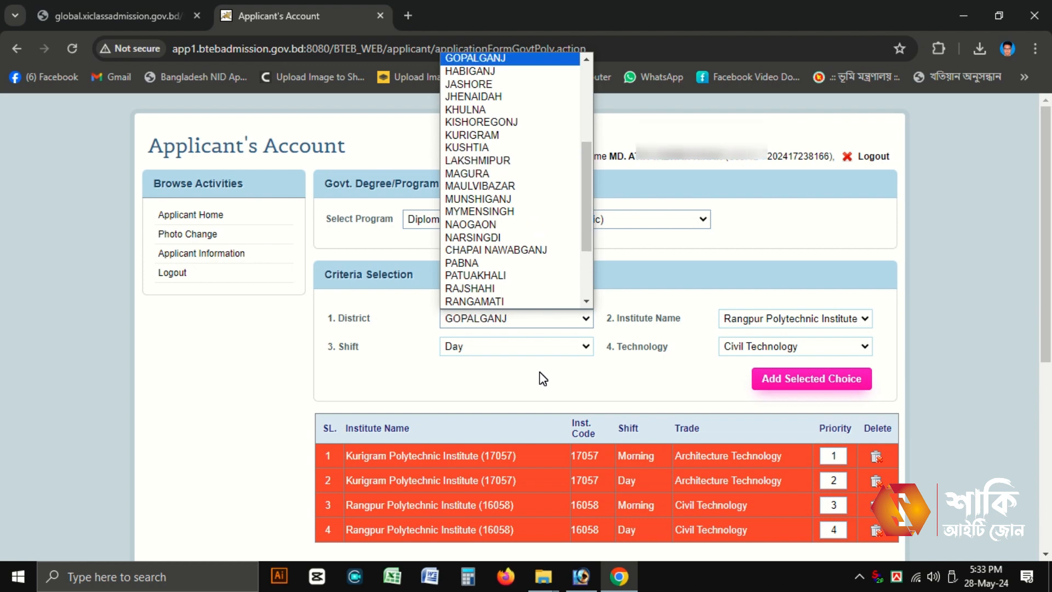
left_click_drag(586, 224, 587, 167)
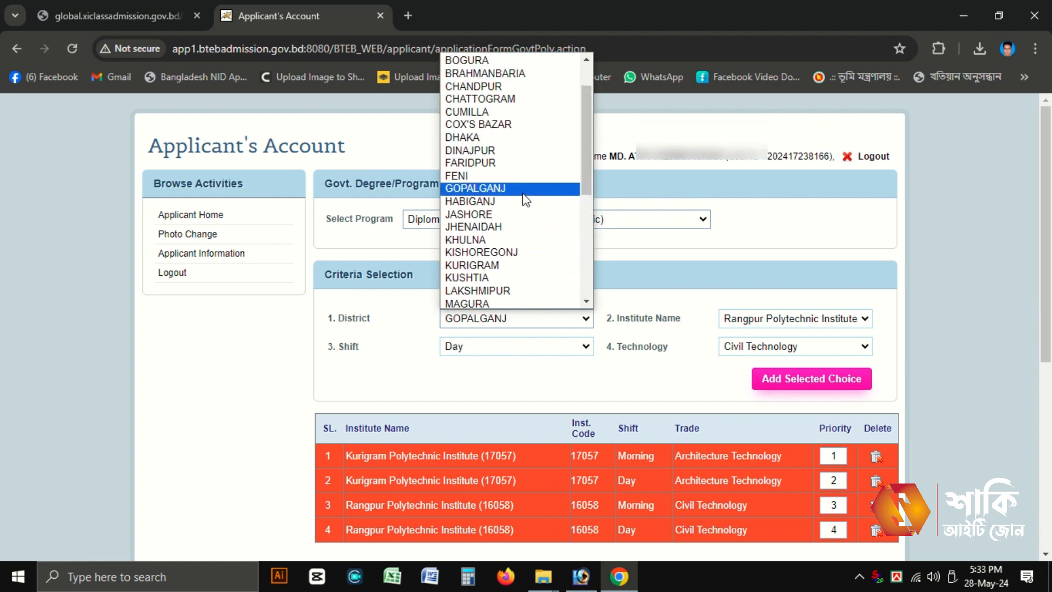
left_click(523, 192)
left_click(517, 318)
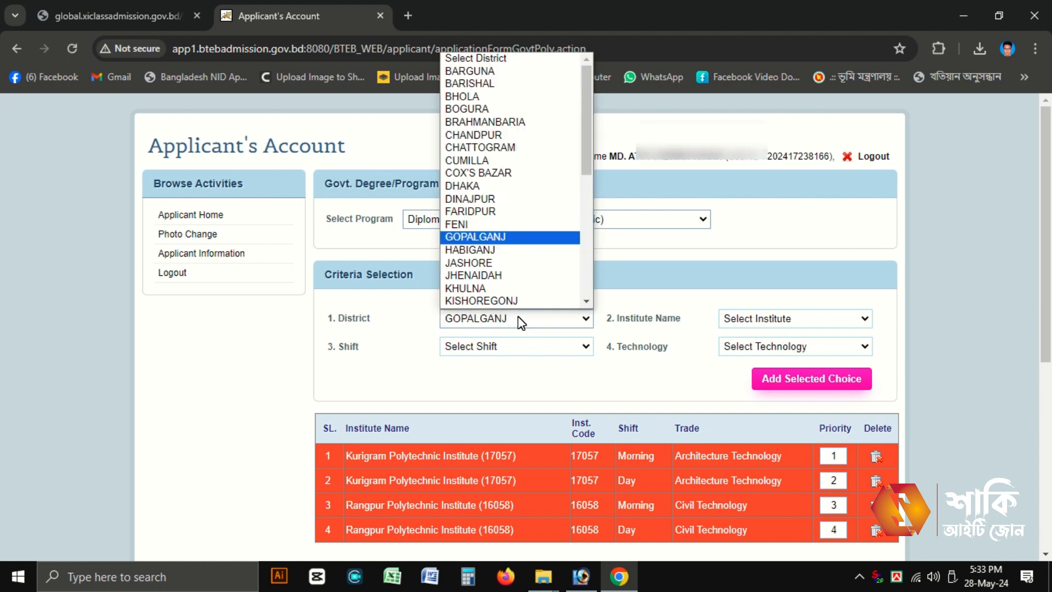
left_click(502, 264)
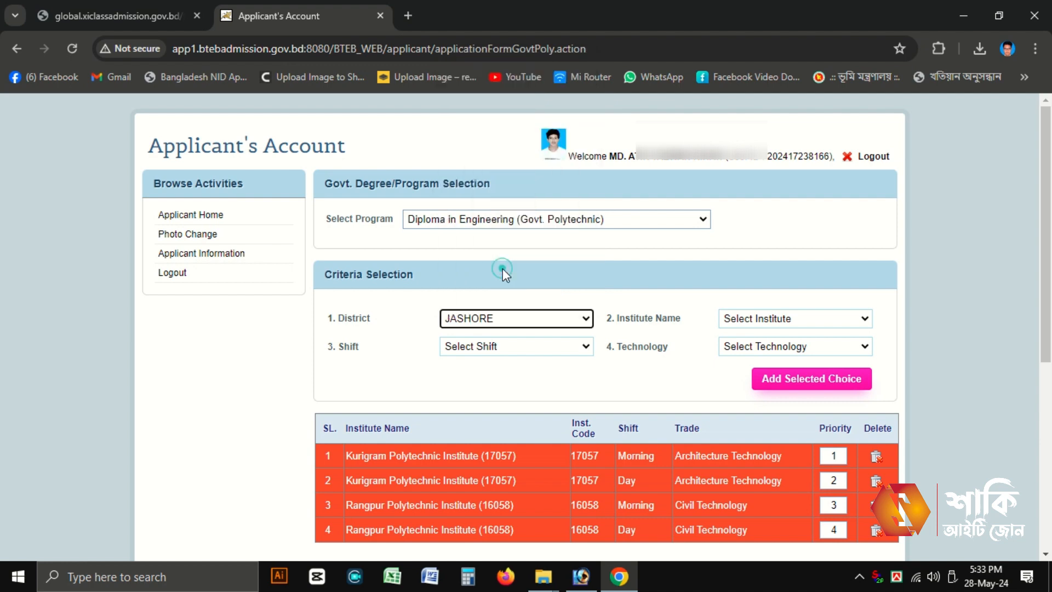
Step: Set the district to PABNA and bring up its institute list
left_click(514, 318)
key("p")
key("Down")
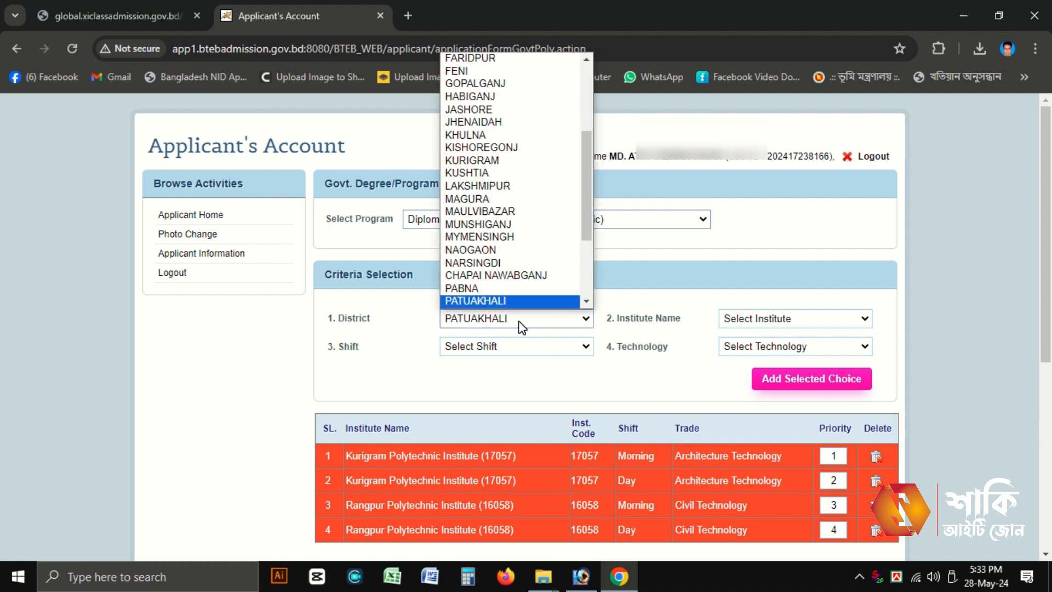
key("Up")
key("Return")
left_click(778, 318)
Step: Add Pabna Polytechnic Institute, Morning shift, Construction Technology as choice 5
left_click(769, 349)
left_click(519, 346)
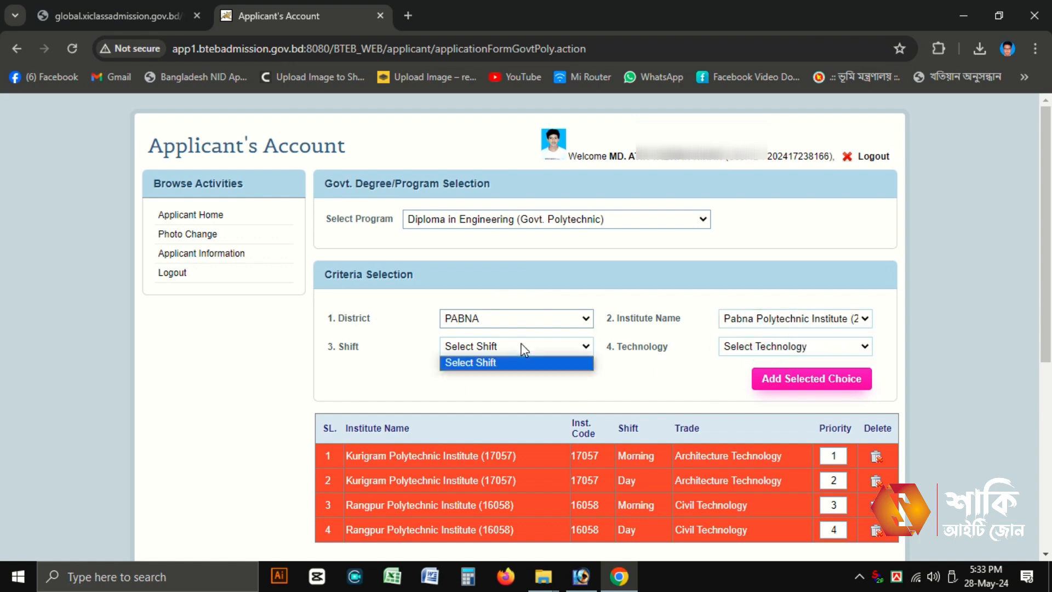
left_click(515, 373)
left_click(784, 346)
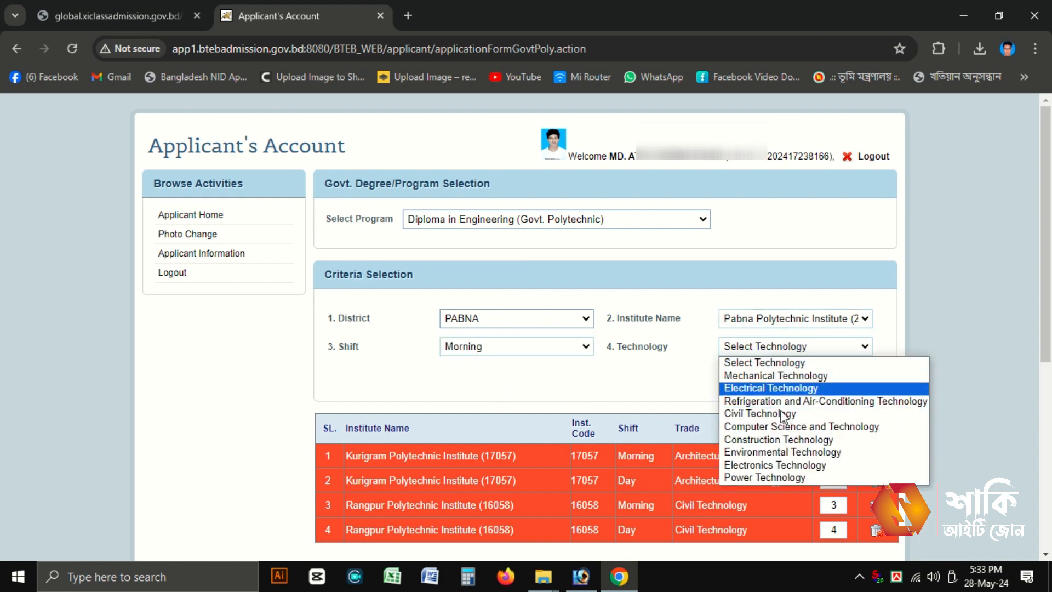
left_click(778, 439)
left_click(811, 378)
Step: Add Pabna Polytechnic Institute Construction Technology, Day shift, as choice 6
left_click(515, 346)
left_click(460, 390)
left_click(767, 346)
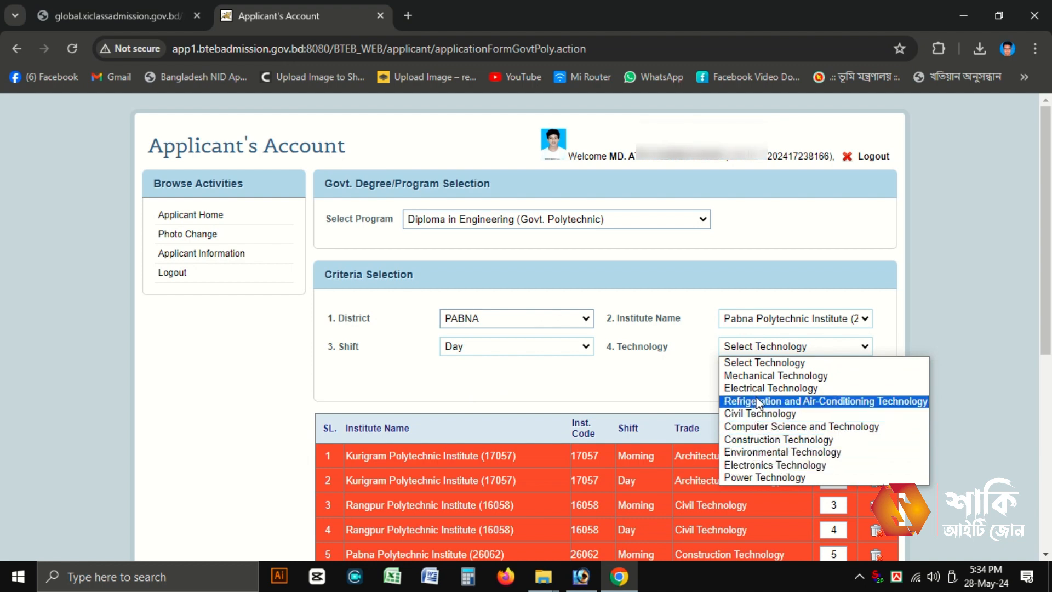
left_click(787, 446)
left_click(811, 377)
scroll(876, 406, "down", 3)
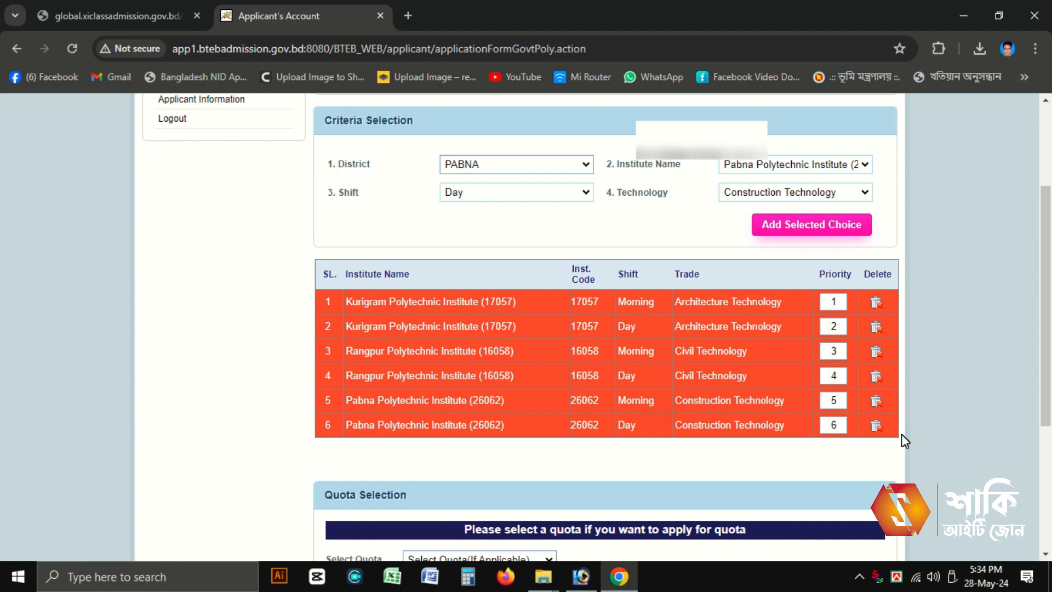
scroll(903, 435, "down", 3)
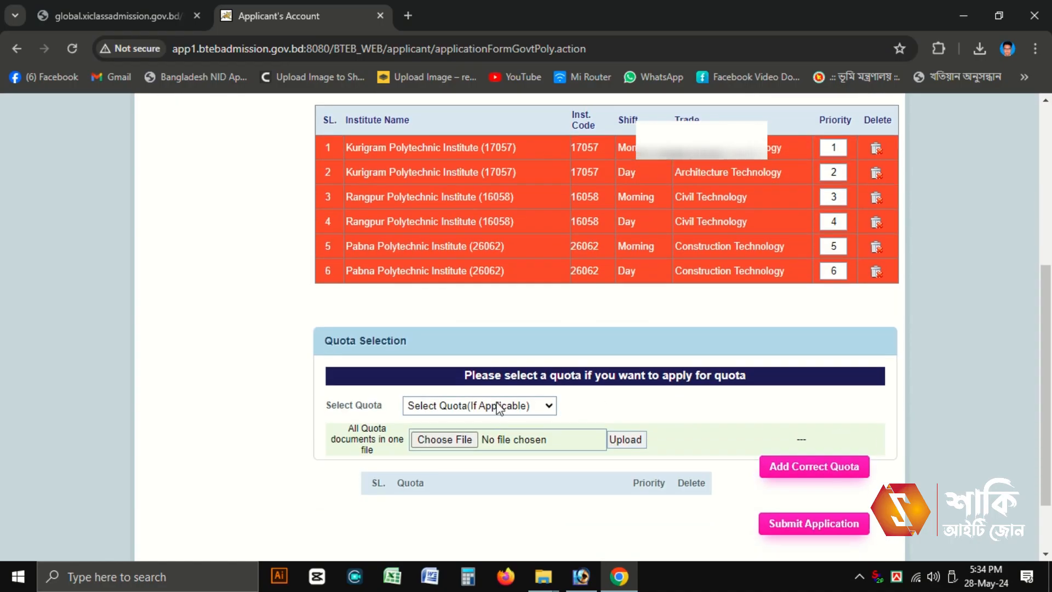
left_click(497, 406)
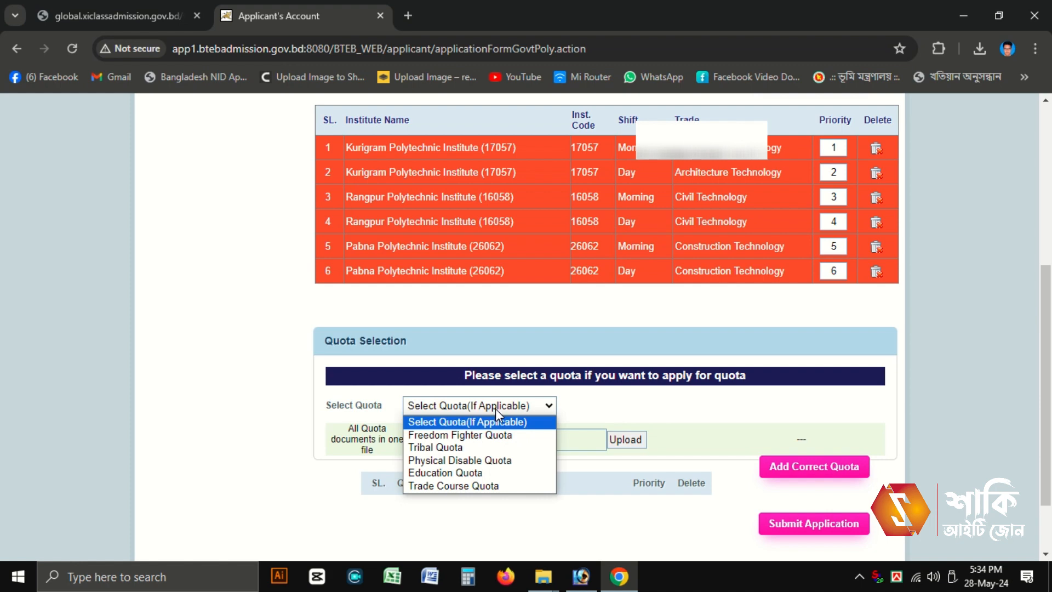
left_click(495, 407)
scroll(915, 446, "down", 2)
scroll(916, 447, "up", 5)
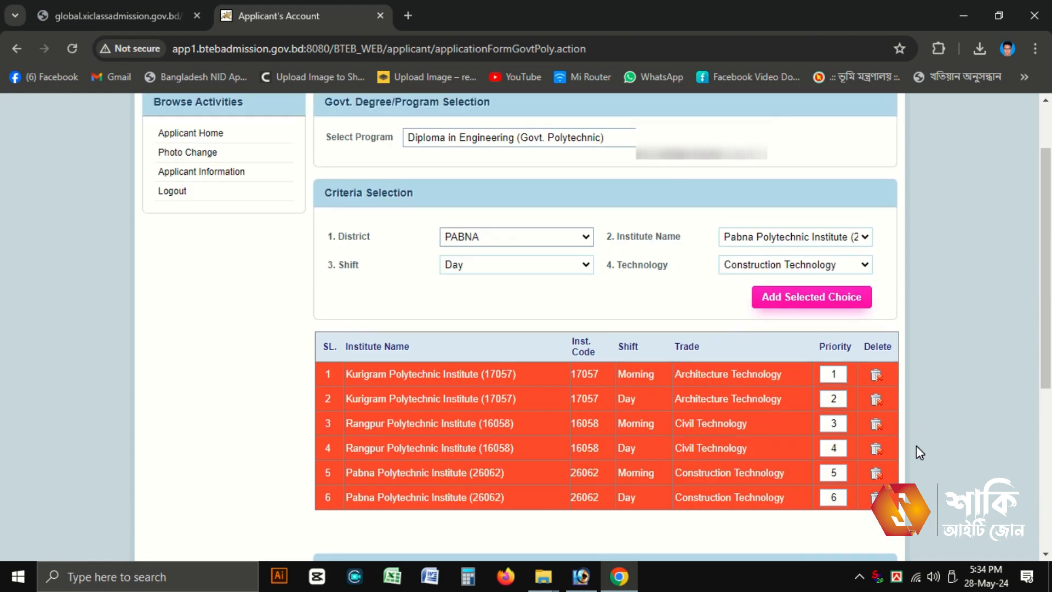
scroll(916, 451, "down", 5)
Step: Submit the six-choice application, acknowledge the confirmation, and open the applicant summary from Applicant Home
left_click(787, 449)
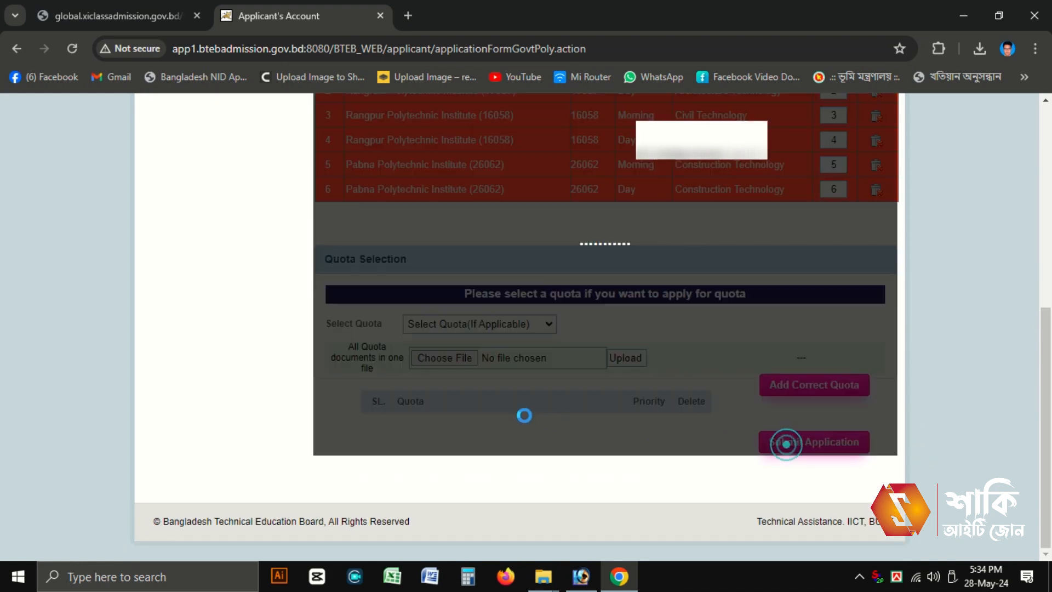
left_click(664, 161)
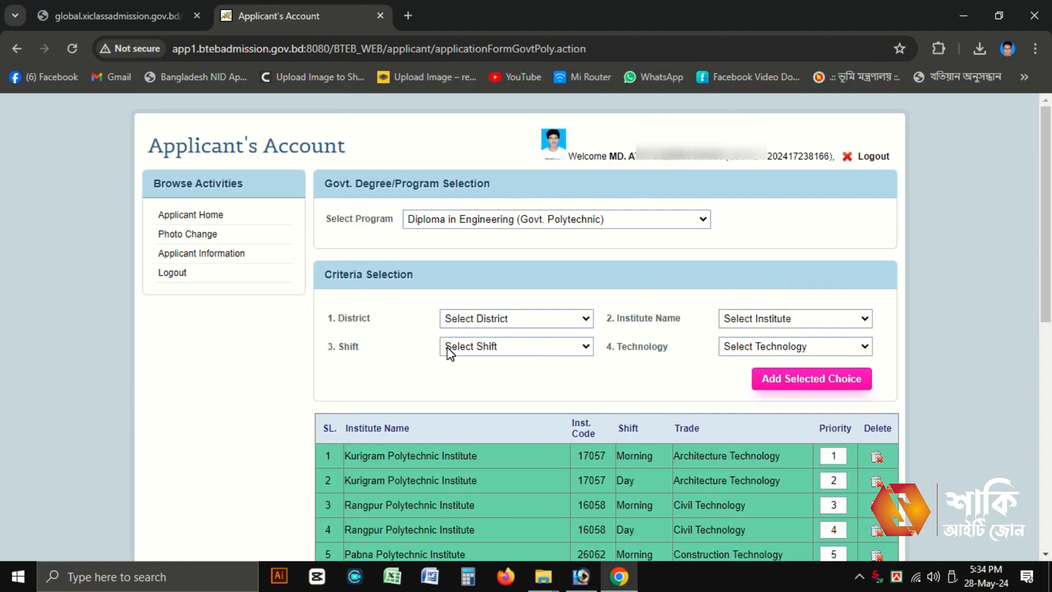
scroll(176, 279, "down", 10)
scroll(262, 298, "up", 10)
left_click(185, 216)
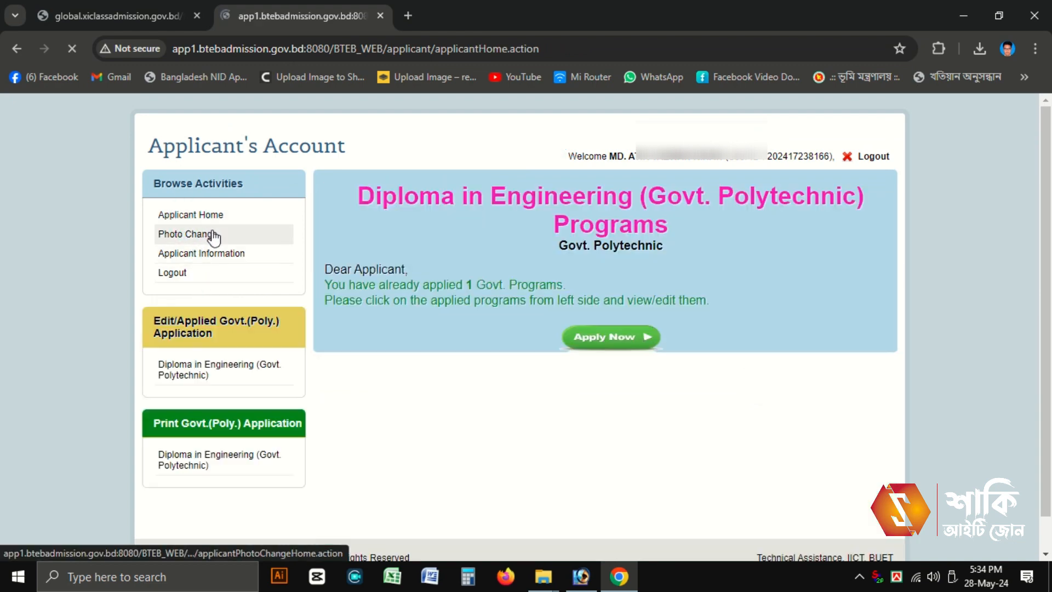
left_click(230, 461)
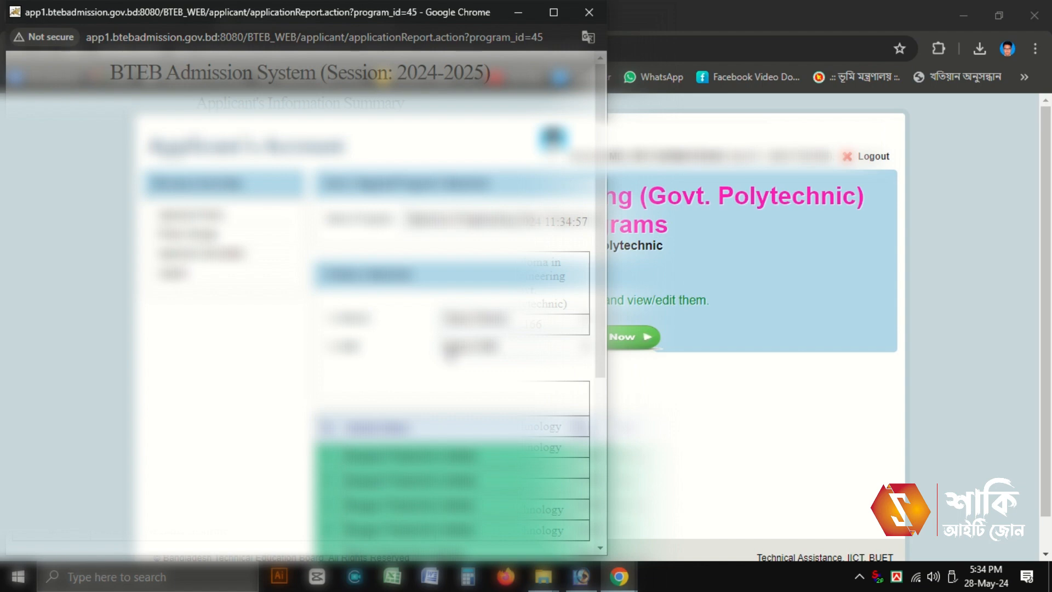
Step: Reopen the Diploma in Engineering applicant information summary from the home page
scroll(329, 306, "down", 1)
scroll(261, 301, "up", 1)
left_click(216, 217)
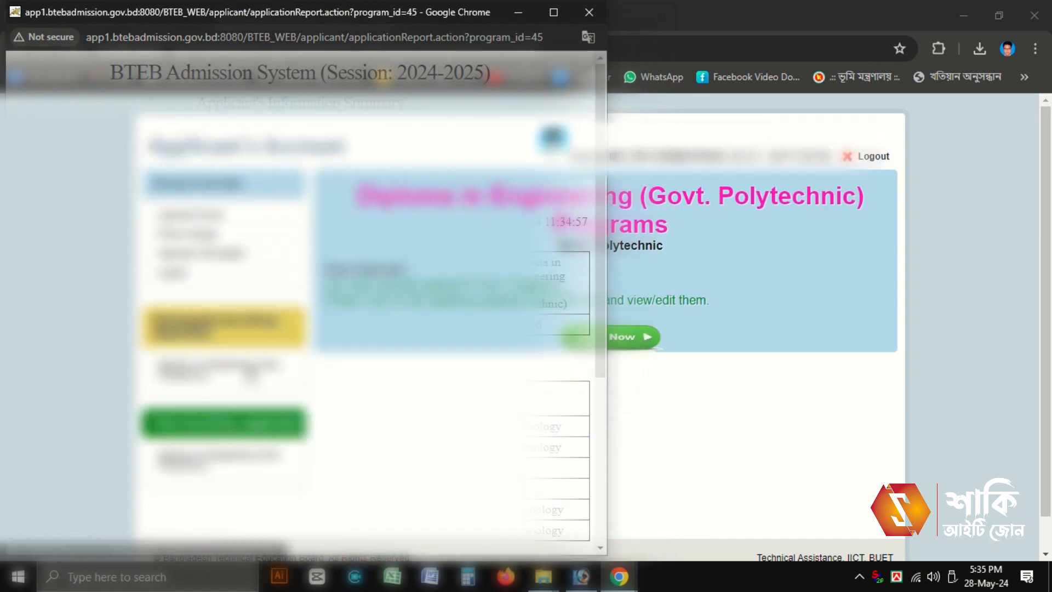
left_click(233, 458)
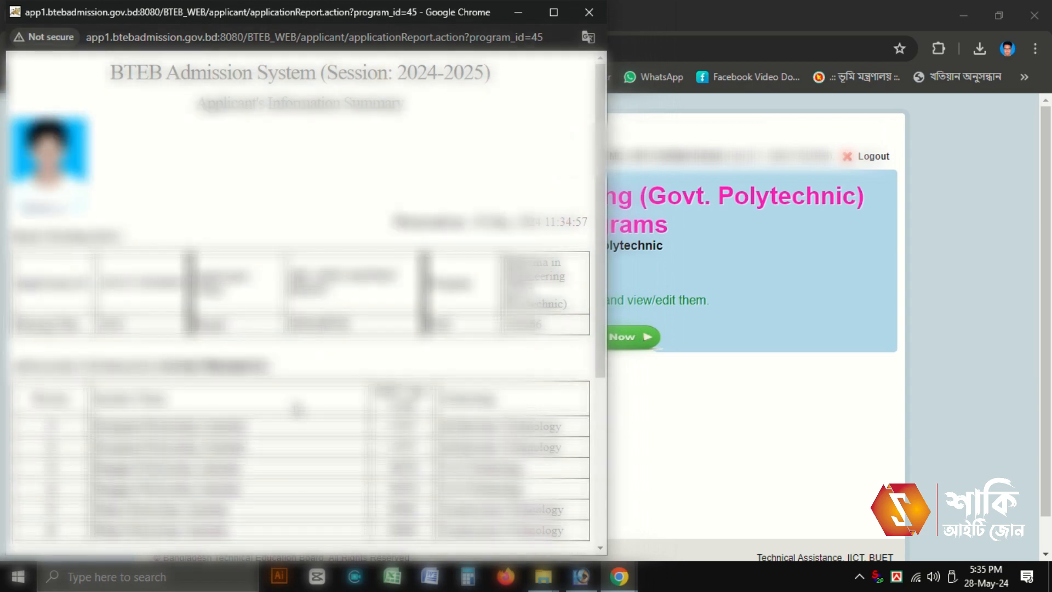
Step: Print the one-sheet summary report and close its window
scroll(298, 408, "down", 5)
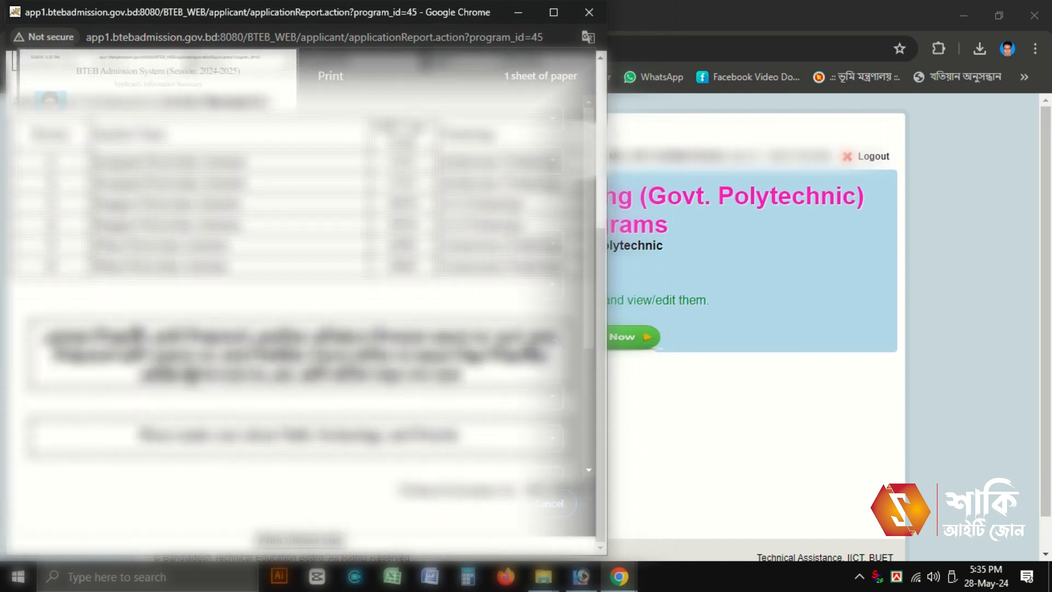
left_click(489, 503)
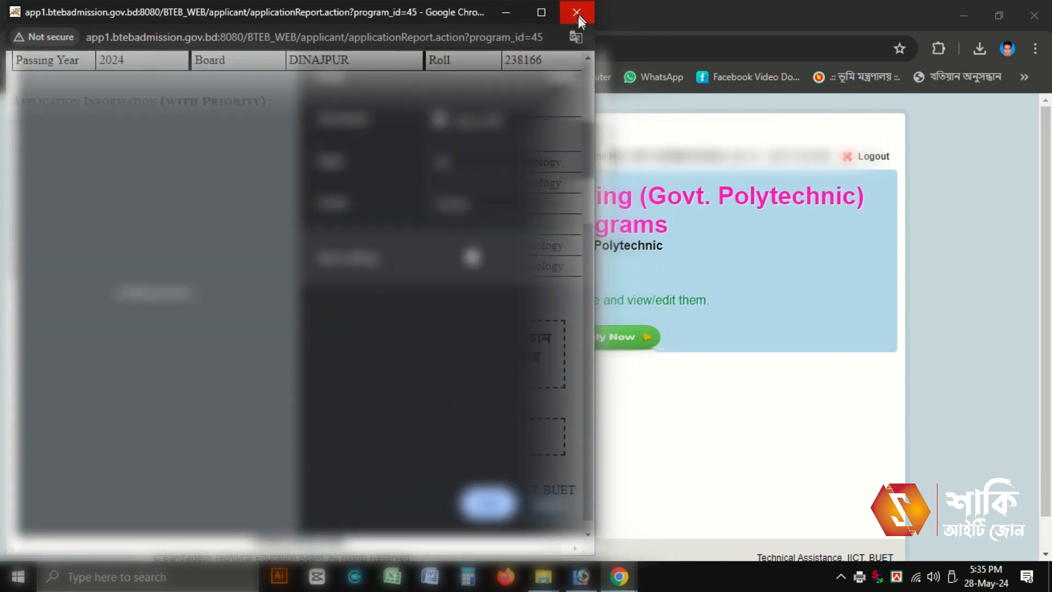
left_click(576, 12)
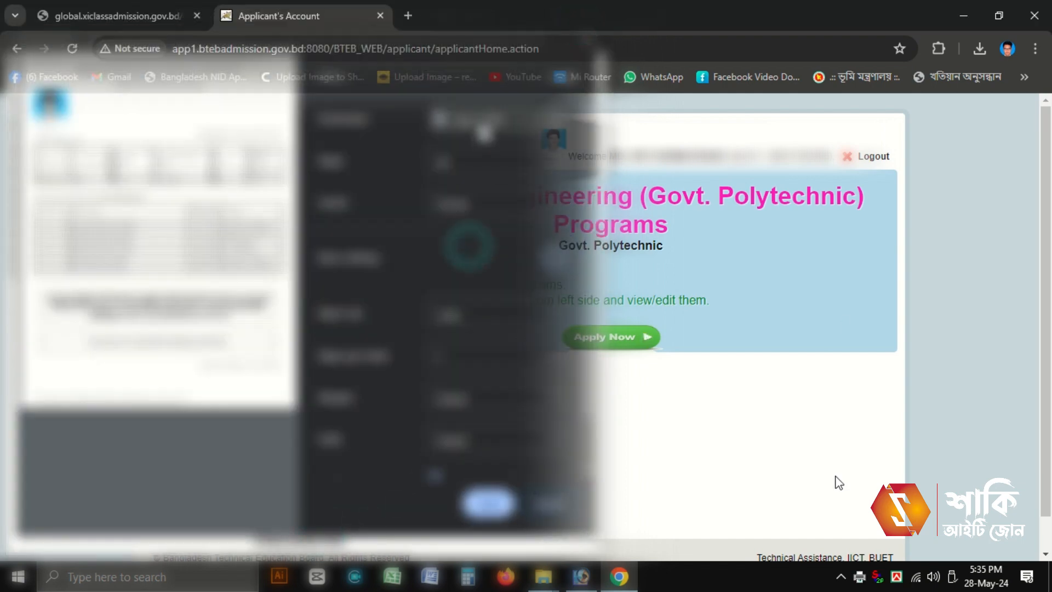
left_click(840, 577)
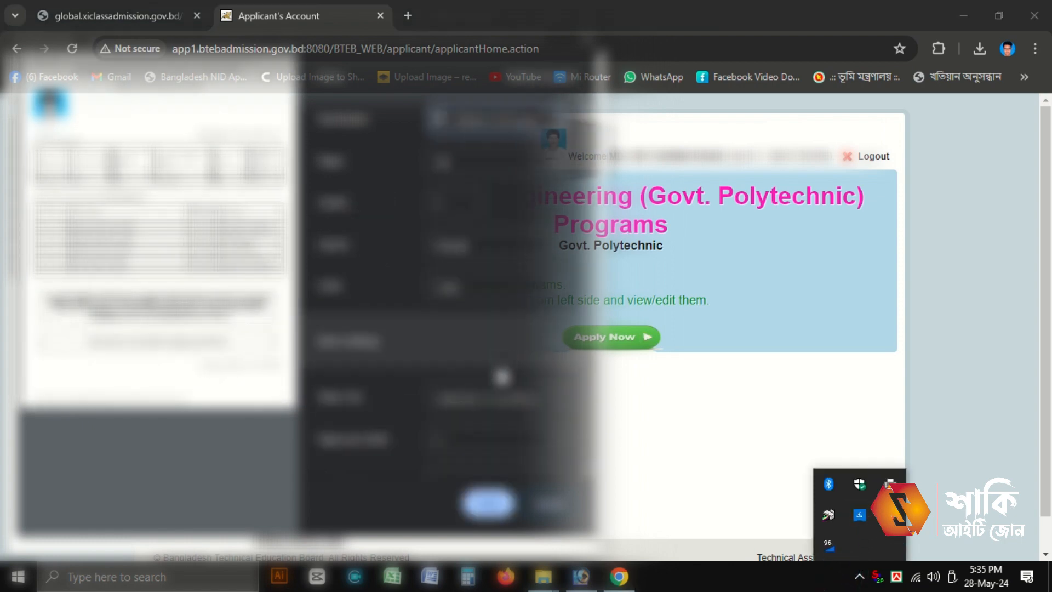
left_click(889, 518)
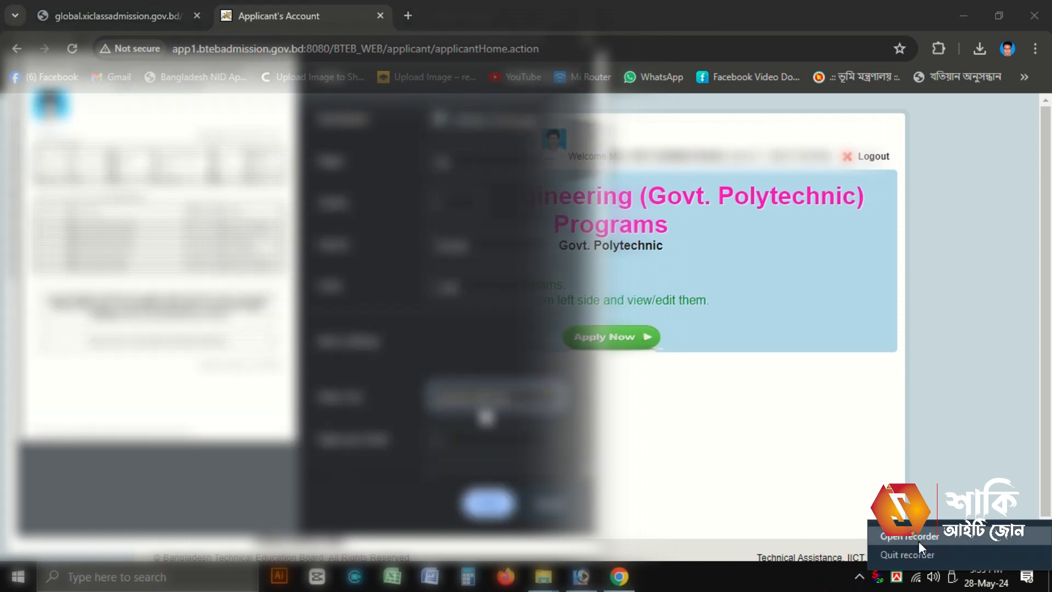